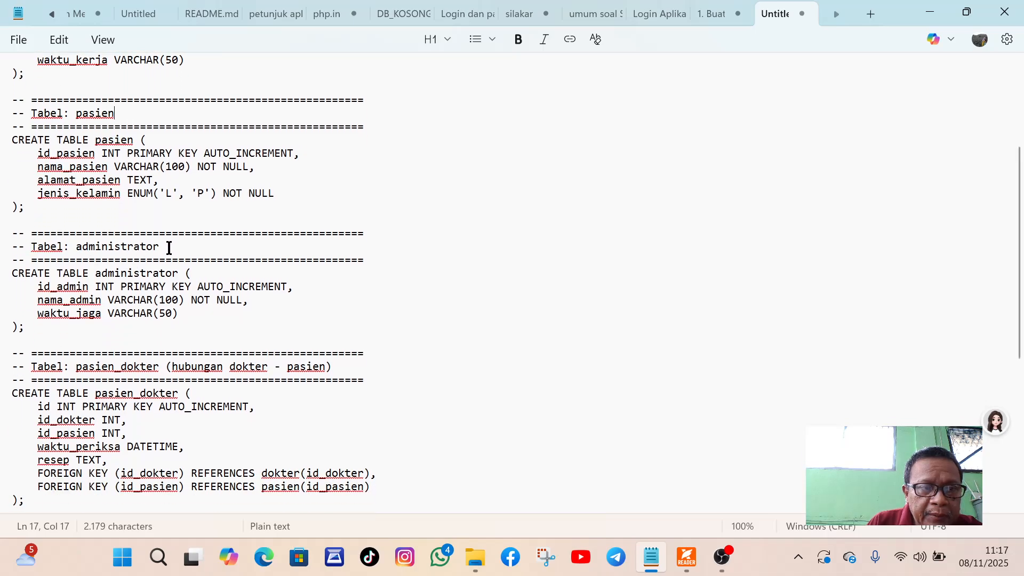
- Review the SQL script's CREATE TABLE statements from administrator through pasien_dokter, daftar and dokter_admin
left_click(169, 248)
scroll(168, 248, "down", 3)
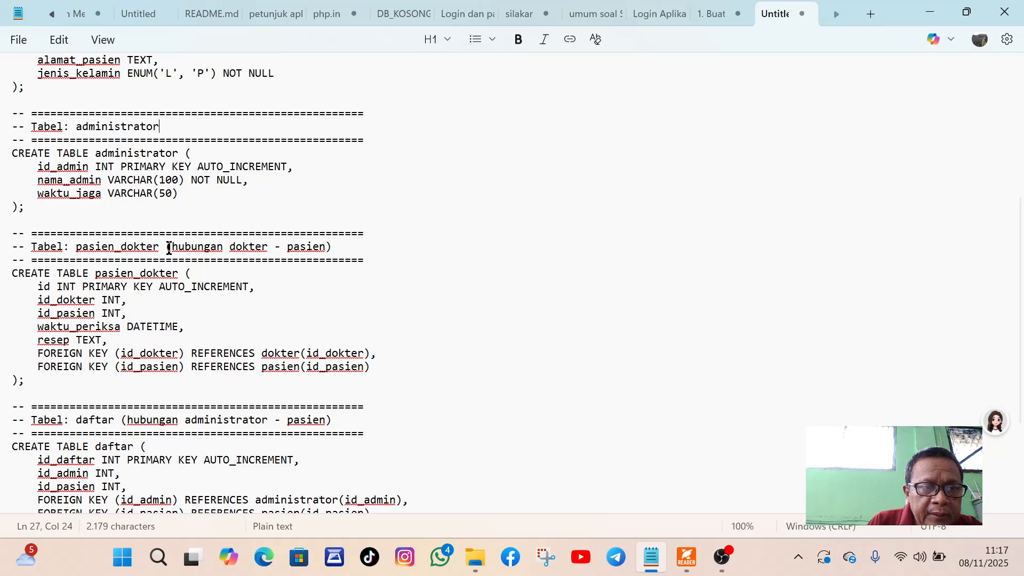
scroll(169, 248, "down", 1)
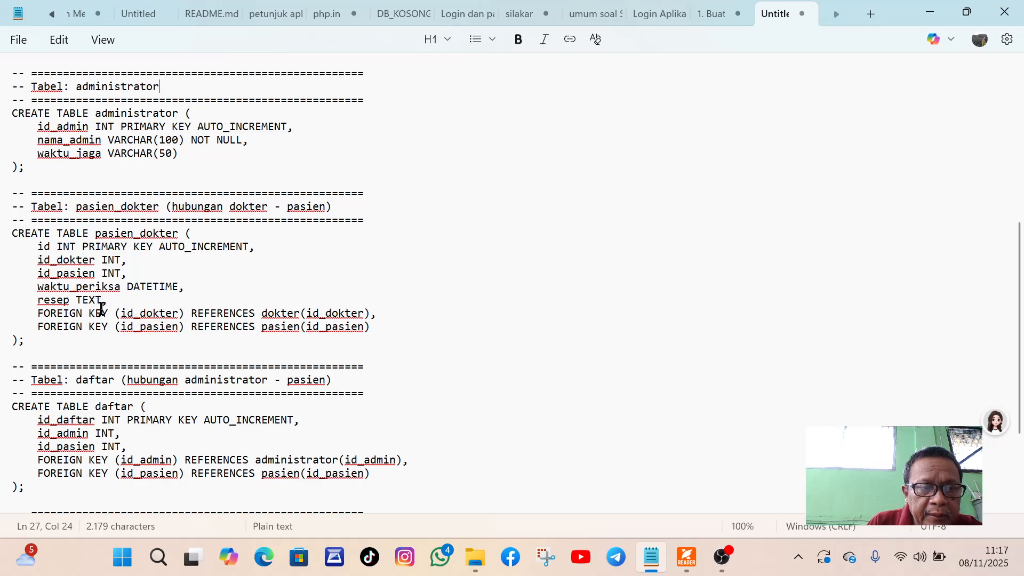
scroll(151, 324, "down", 2)
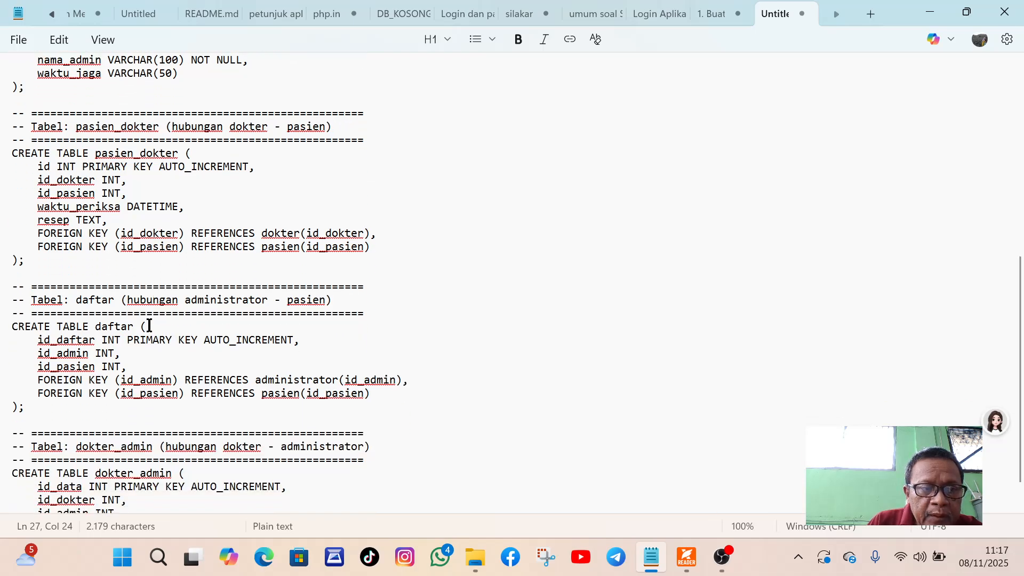
scroll(149, 325, "down", 1)
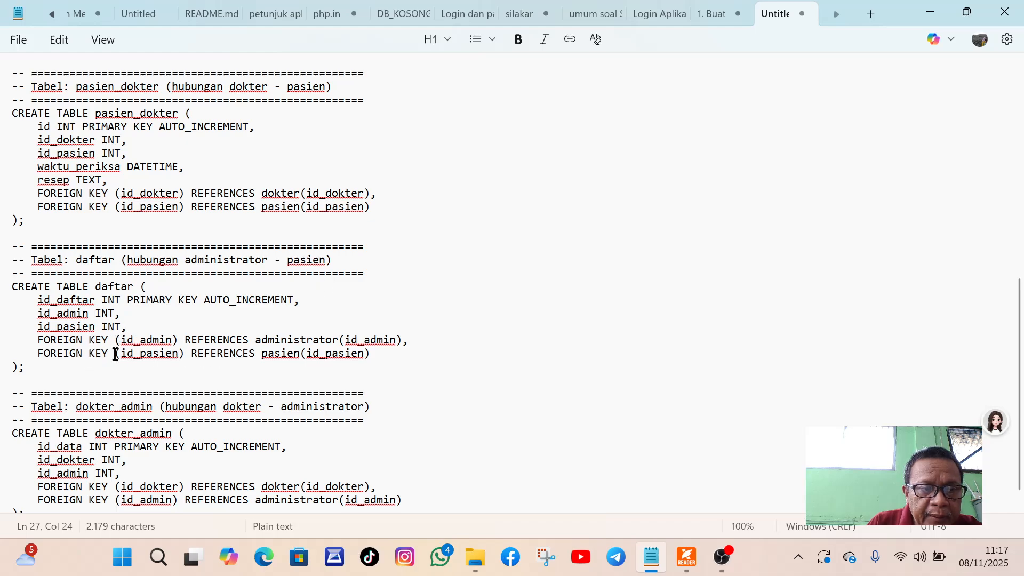
scroll(155, 352, "down", 1)
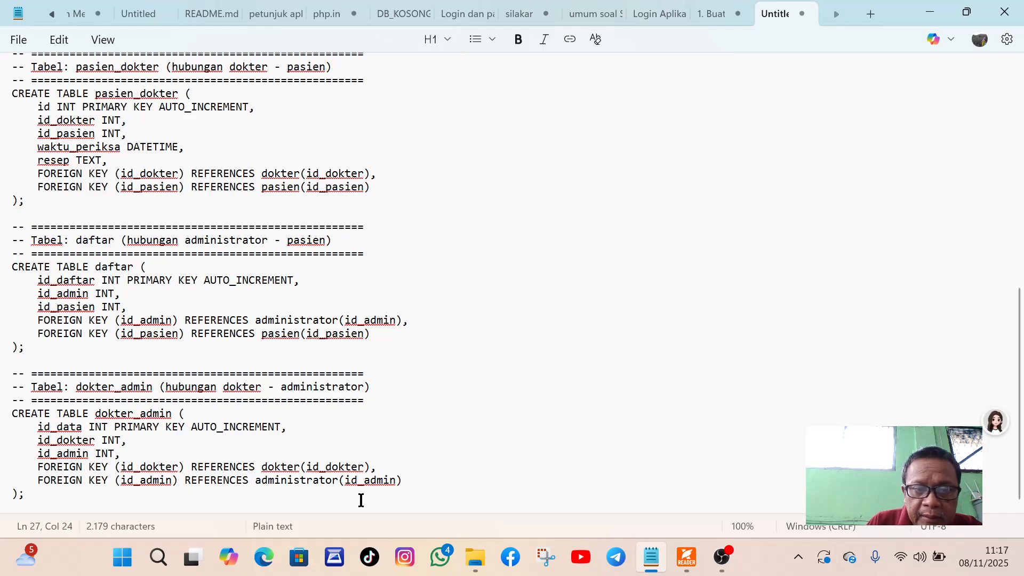
scroll(167, 293, "up", 12)
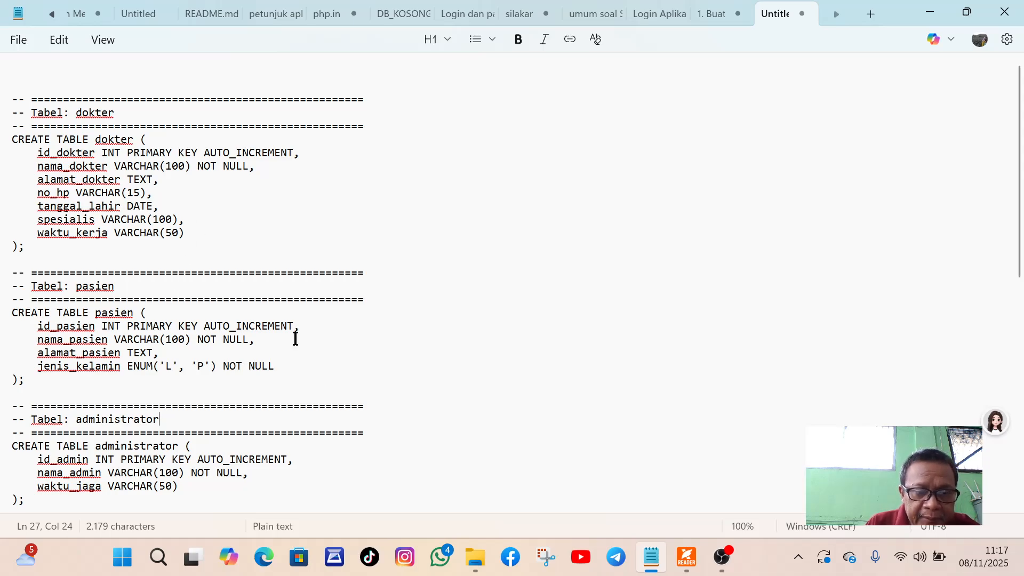
- Open XAMPP Control Panel, start the Apache and MySQL modules, and minimize it
left_click(123, 558)
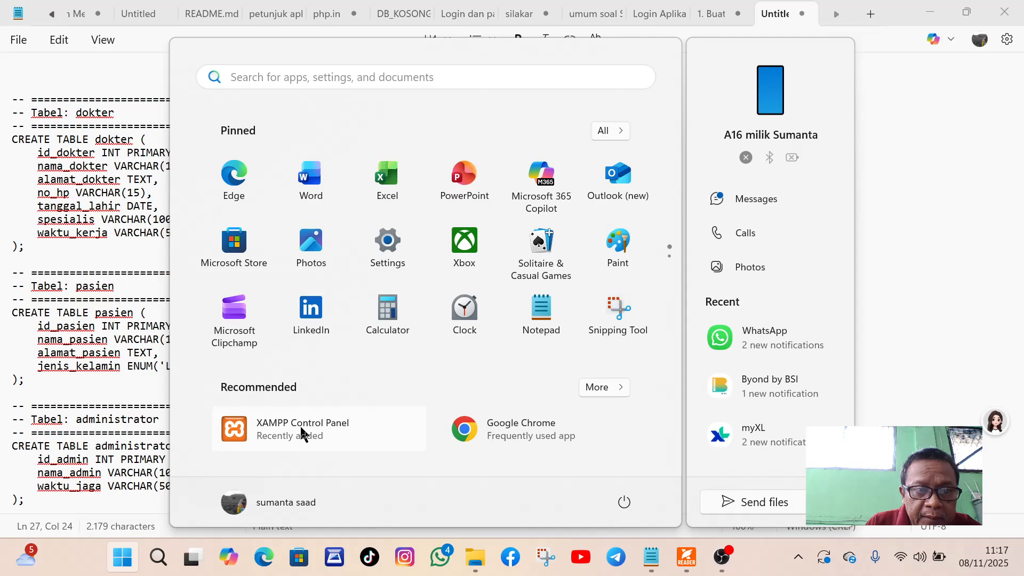
left_click(301, 430)
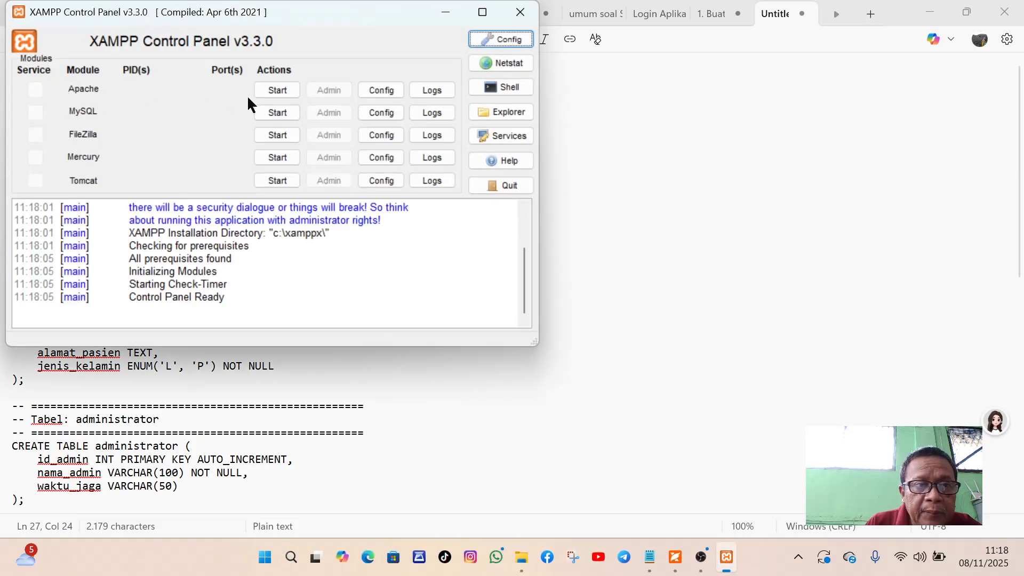
left_click(277, 90)
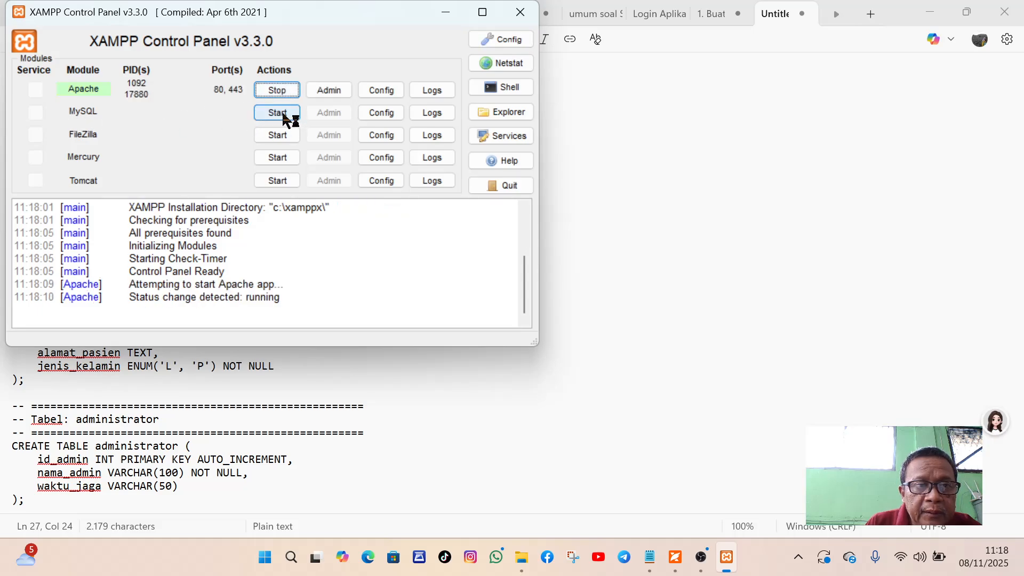
left_click(282, 112)
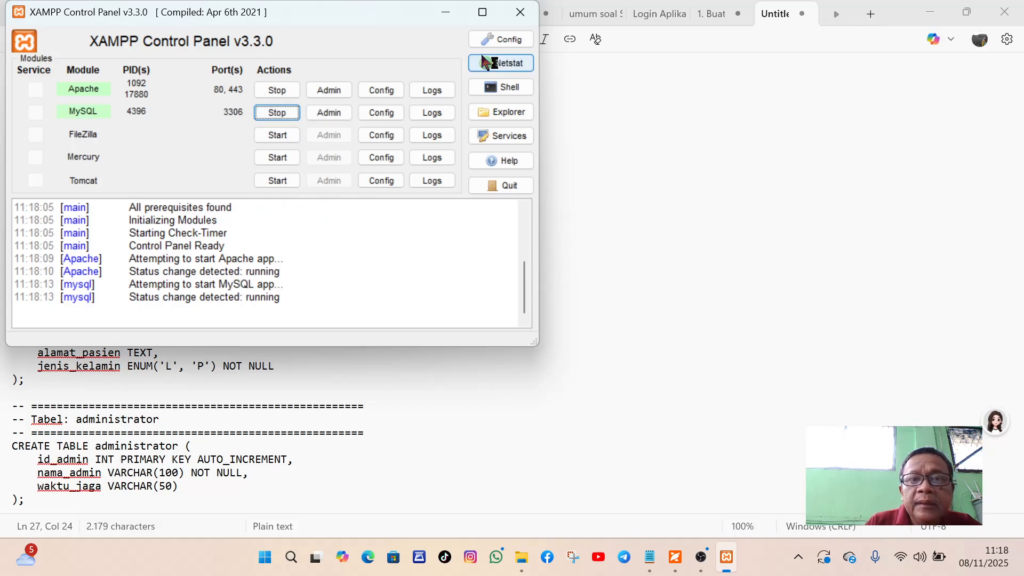
left_click(446, 13)
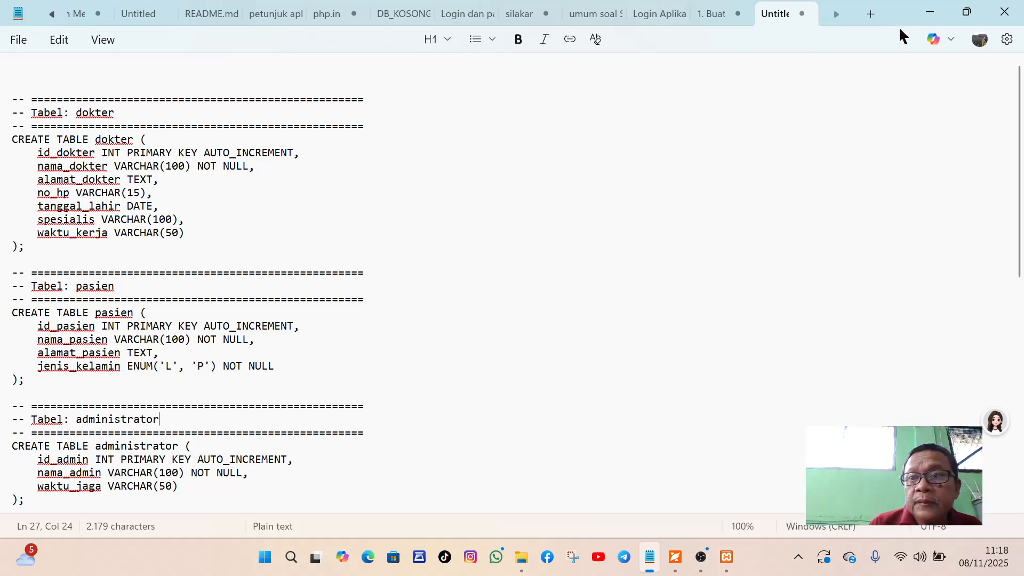
- Minimize the open Notepad and PDF windows and launch Google Chrome with a user profile
left_click(931, 17)
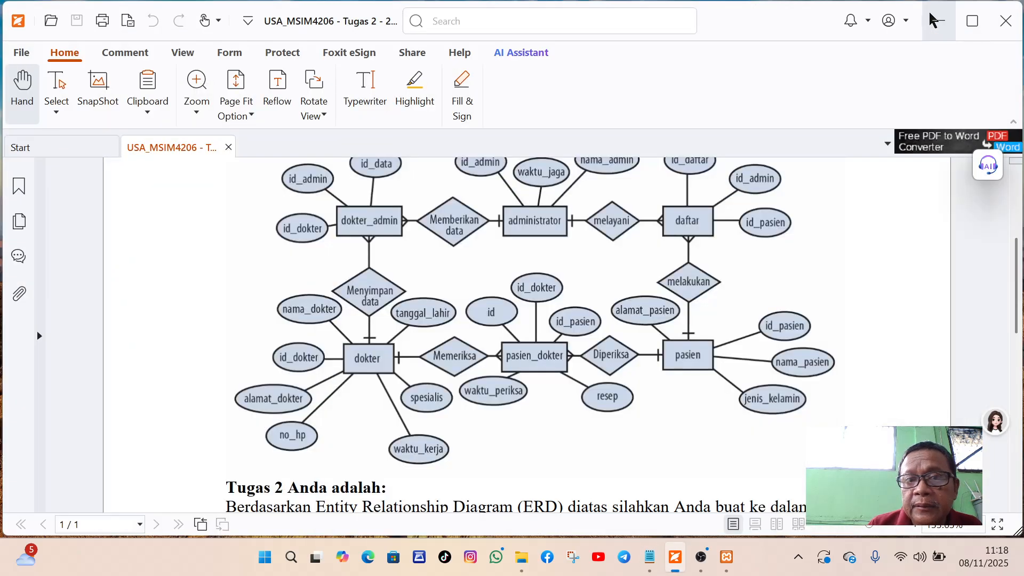
left_click(933, 19)
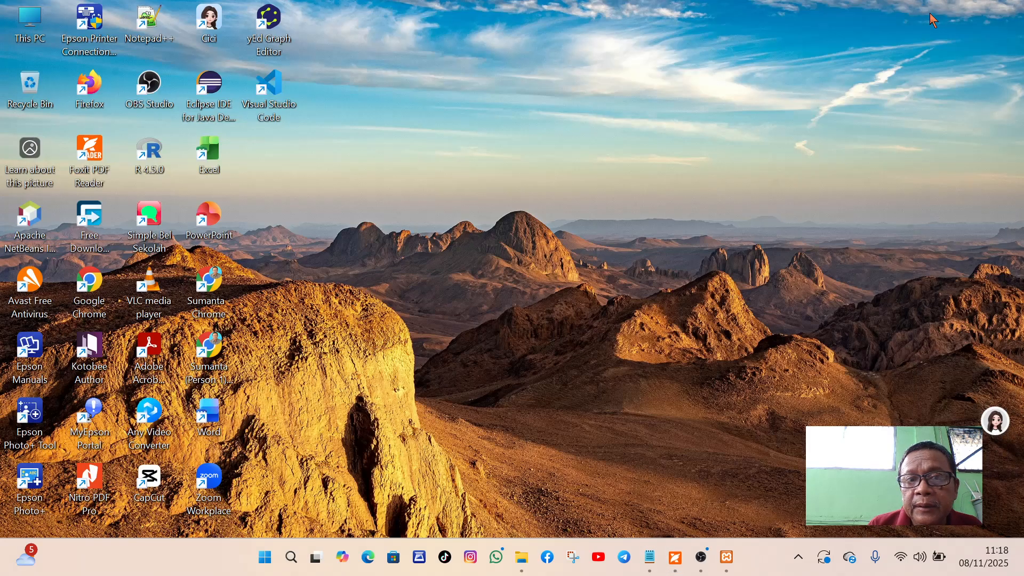
double_click(84, 310)
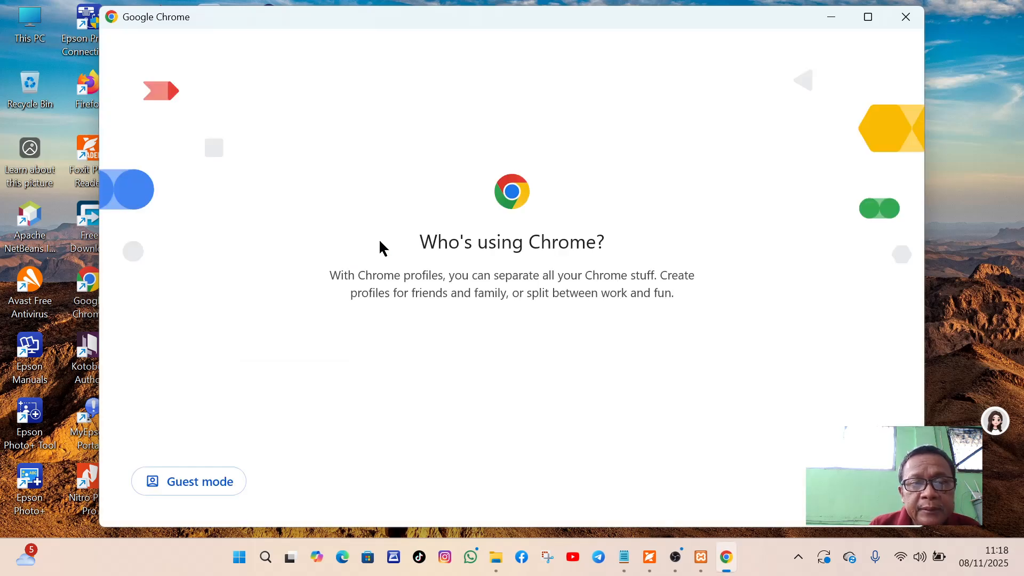
scroll(325, 294, "down", 1)
left_click(298, 372)
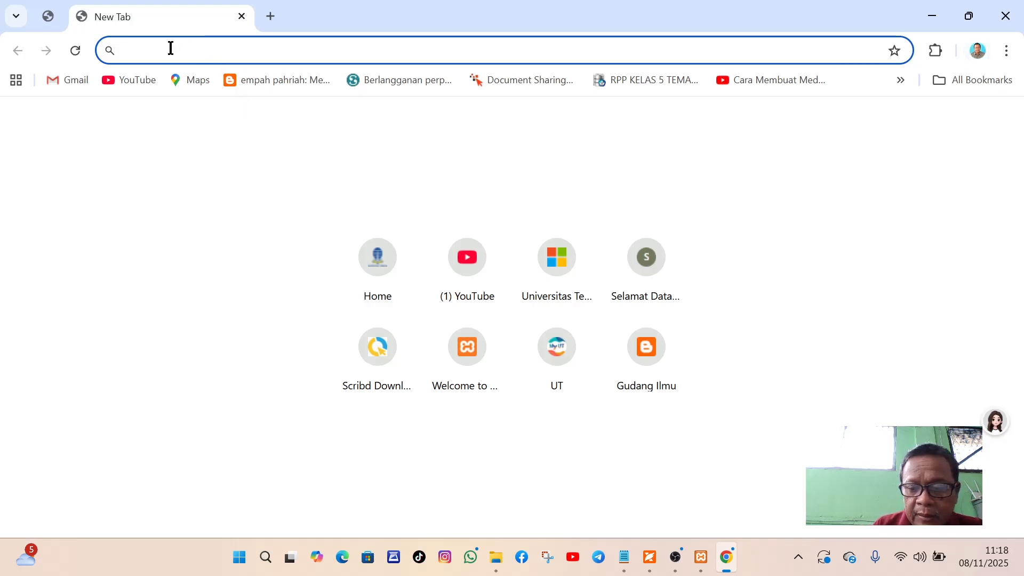
- Load localhost in the browser and open phpMyAdmin from the XAMPP dashboard
type("lo")
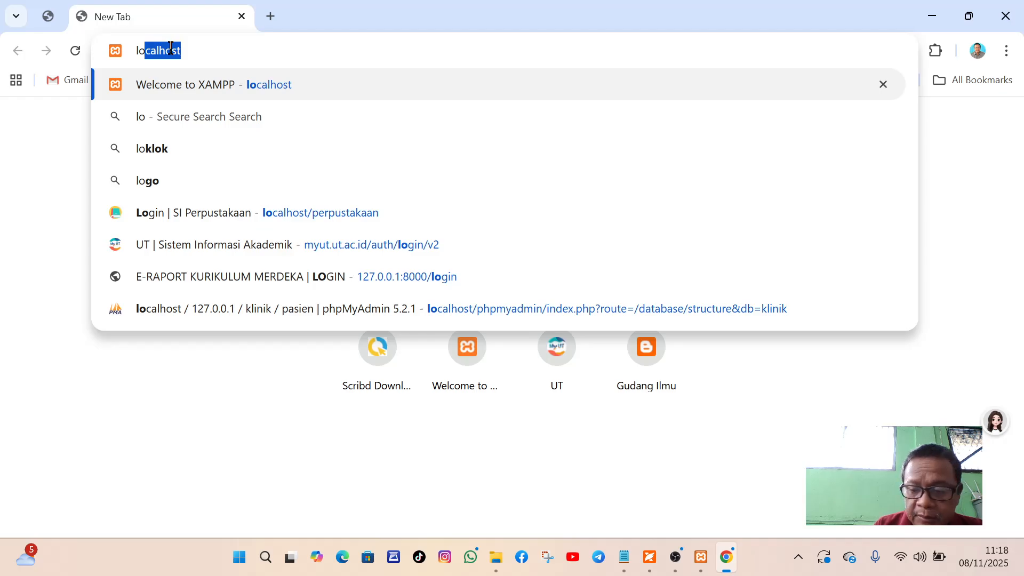
key("Return")
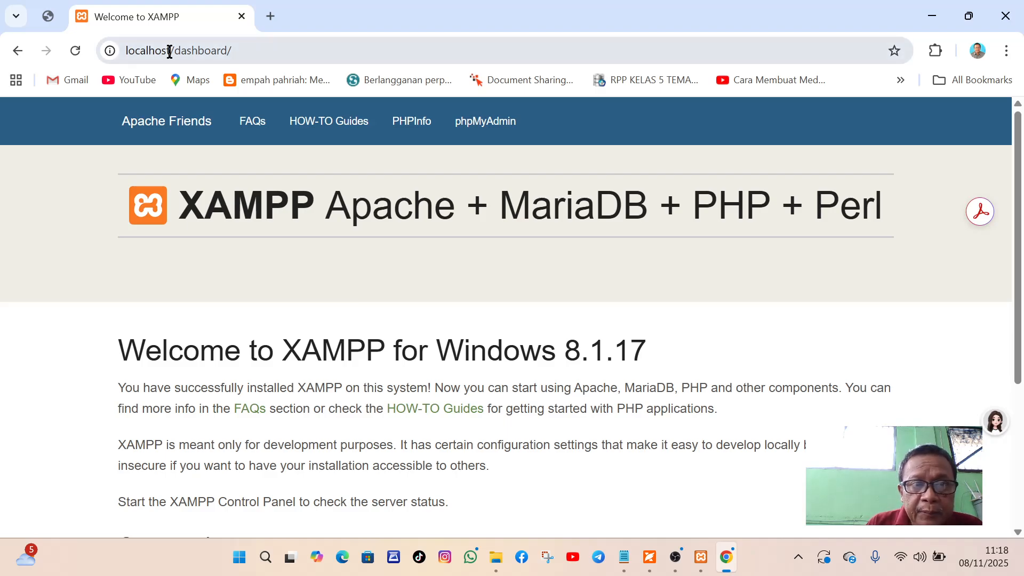
left_click(489, 126)
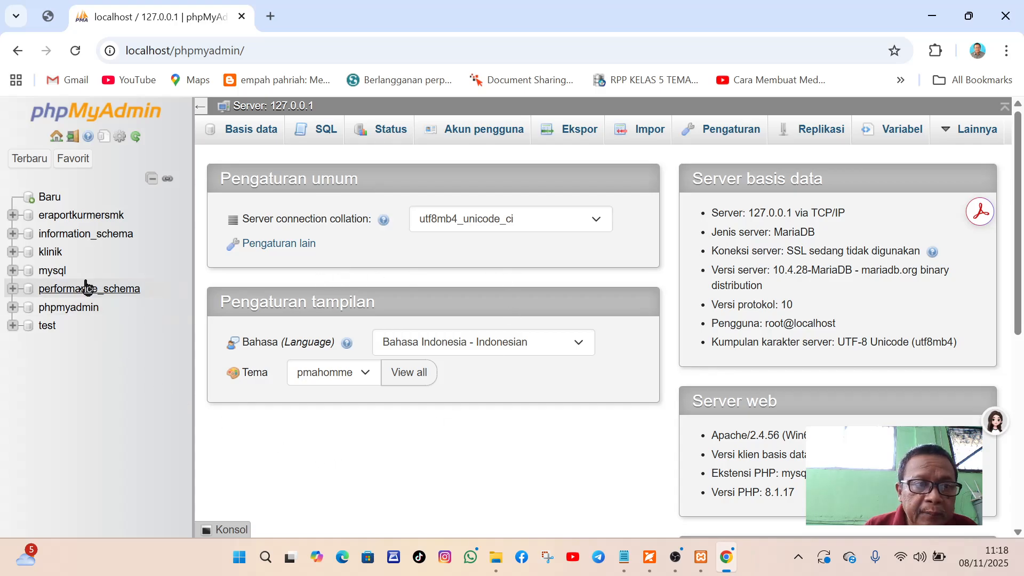
- Try to create a database named klinik, and check the existing klinik database for tables
left_click(46, 203)
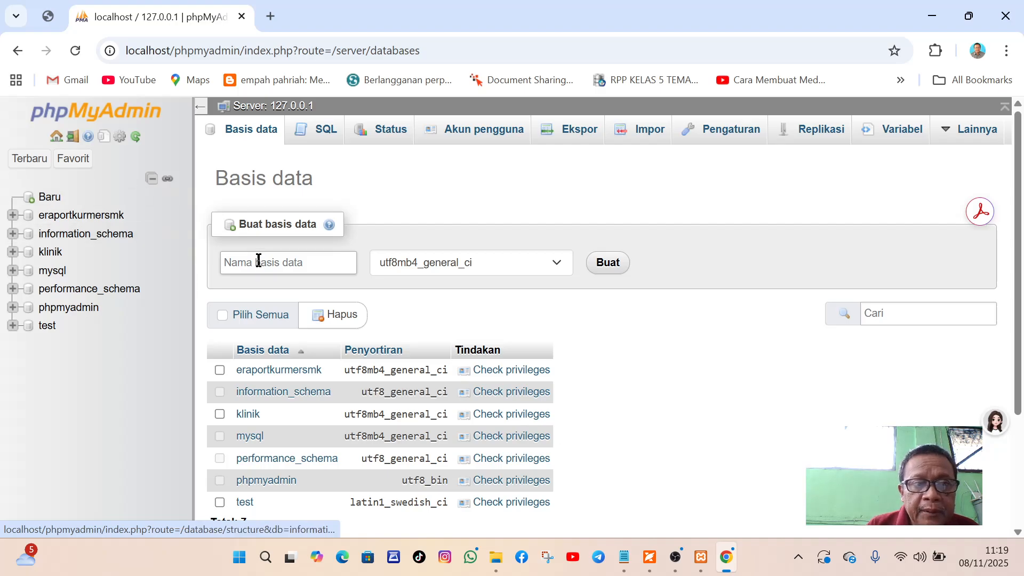
left_click(313, 265)
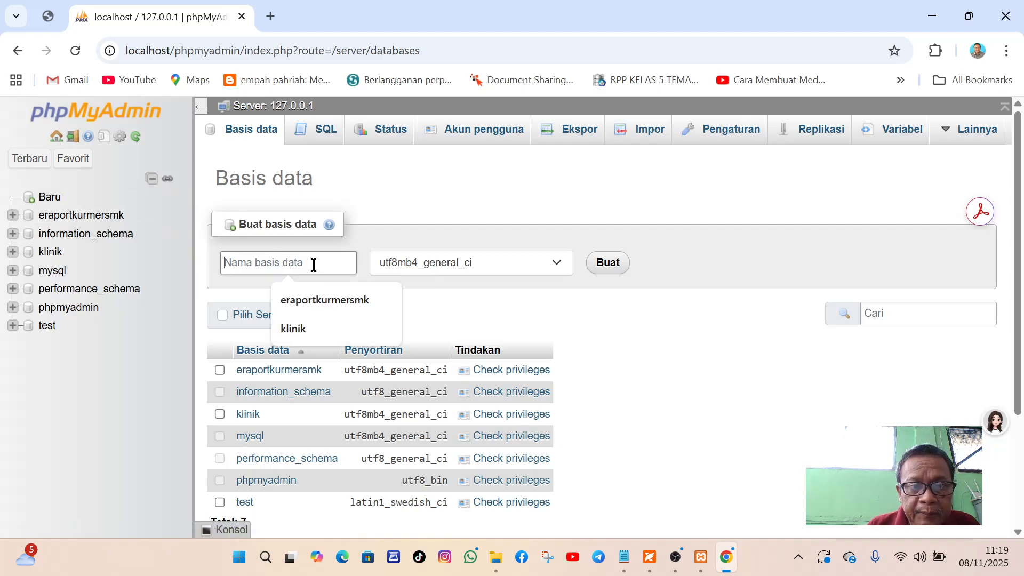
left_click(310, 330)
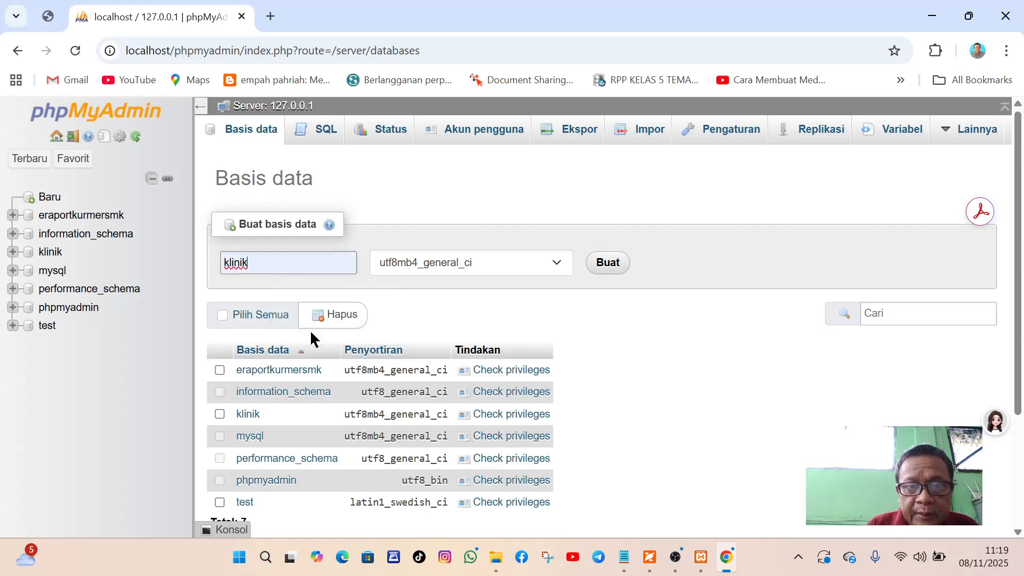
left_click(609, 262)
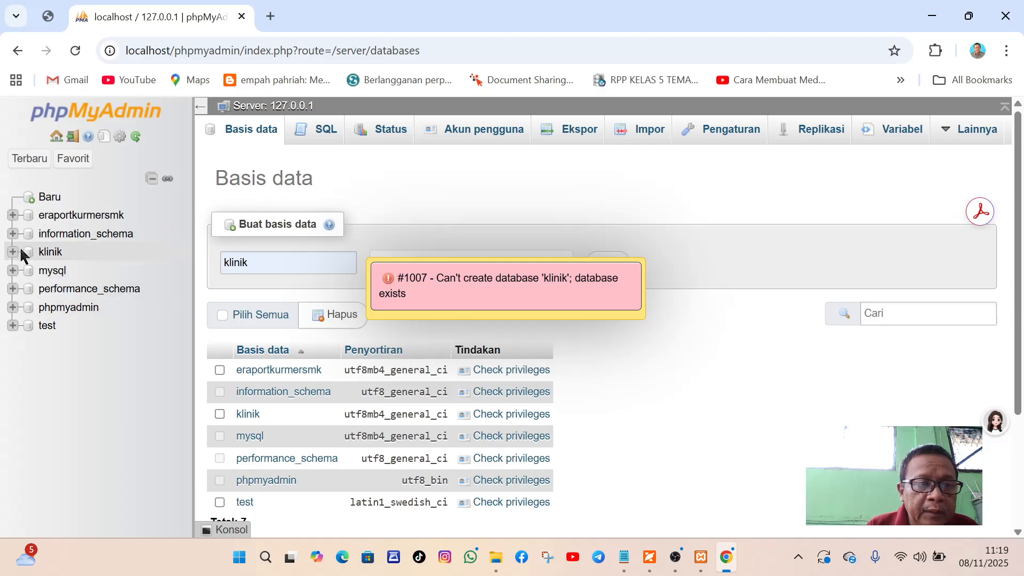
left_click(51, 254)
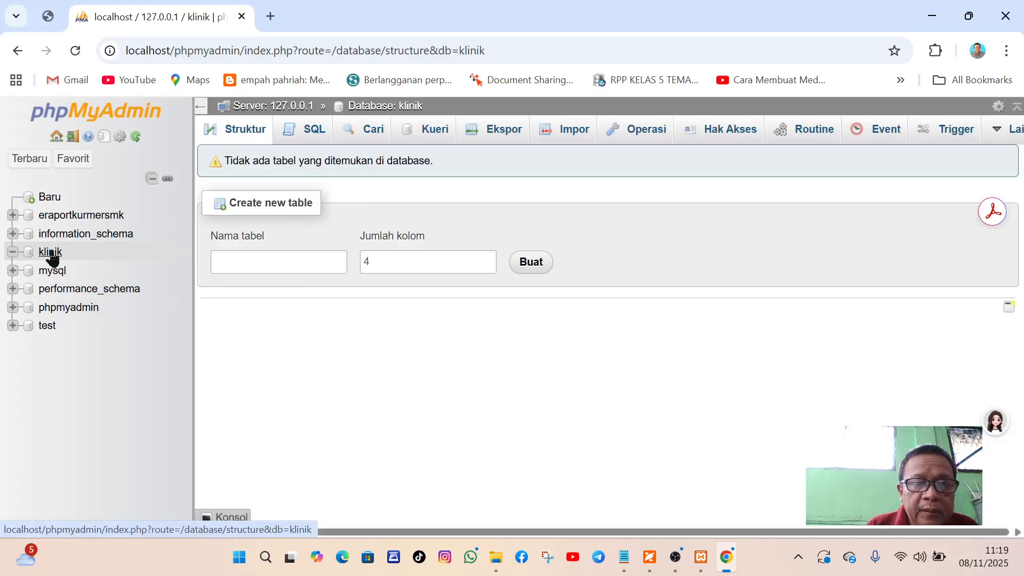
left_click(13, 253)
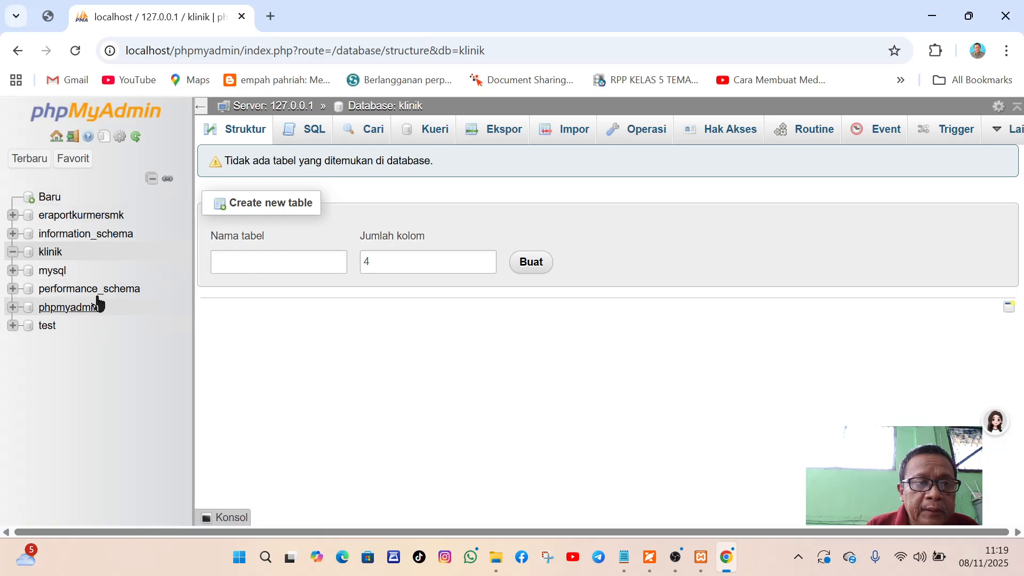
- Create a new database named klinik1 with the utf8mb4_general_ci collation and open its SQL query editor
left_click(47, 198)
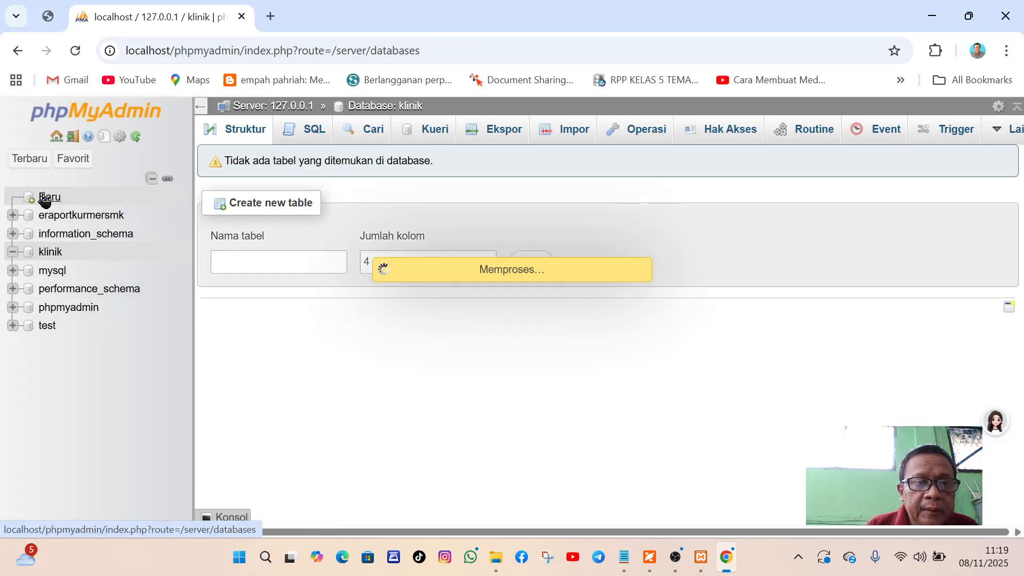
left_click(253, 262)
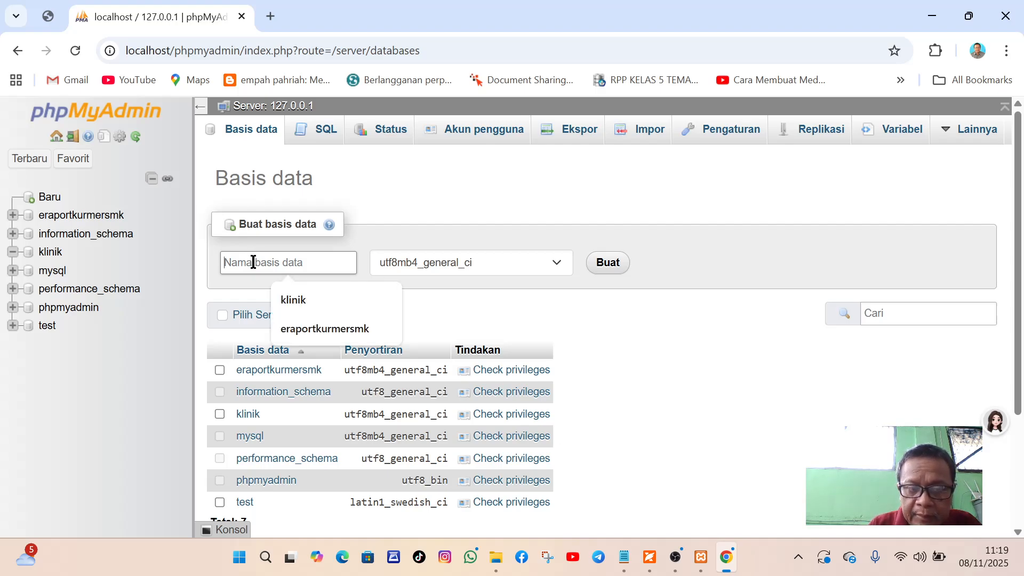
type("klini")
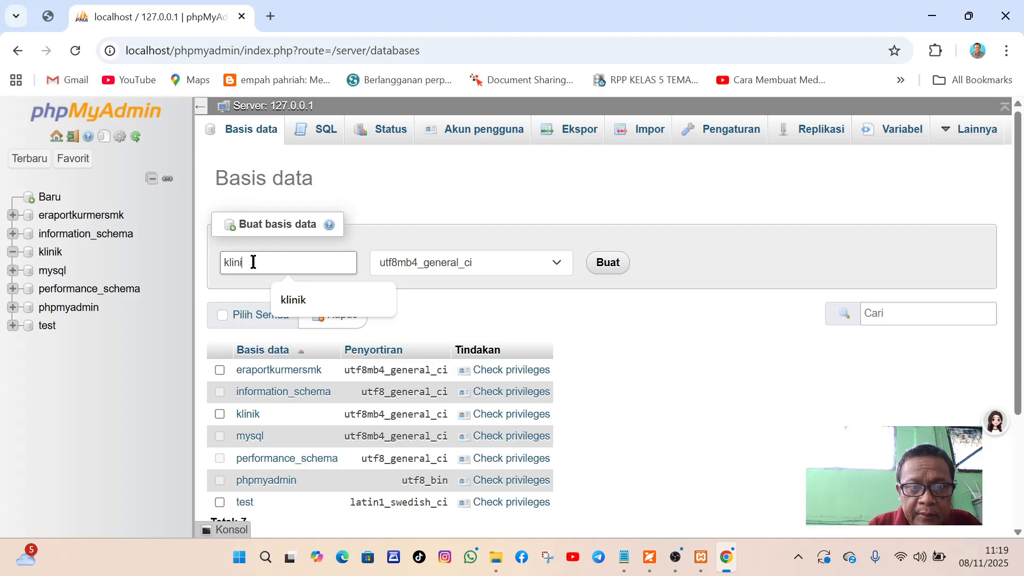
type("k1")
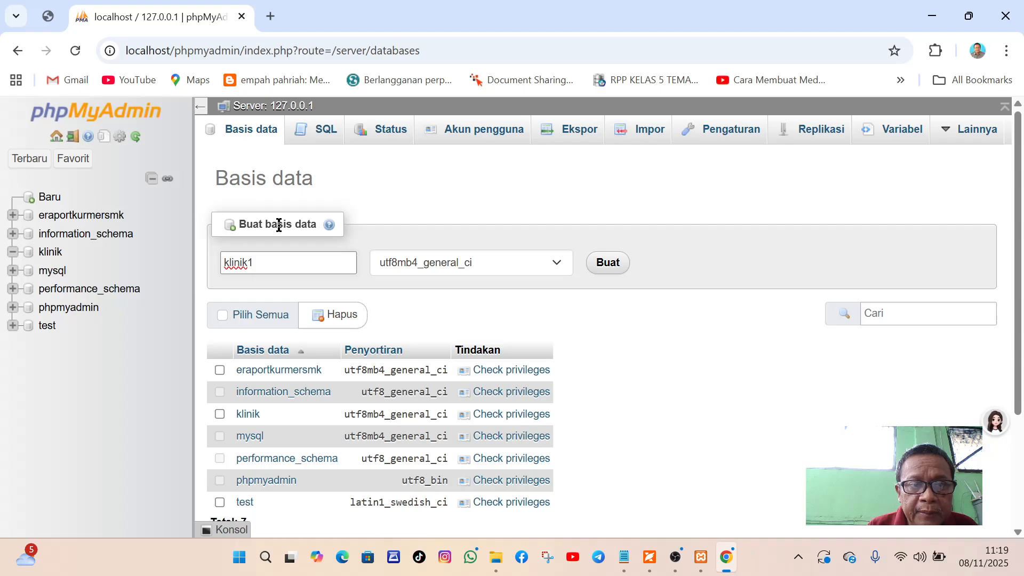
left_click(616, 268)
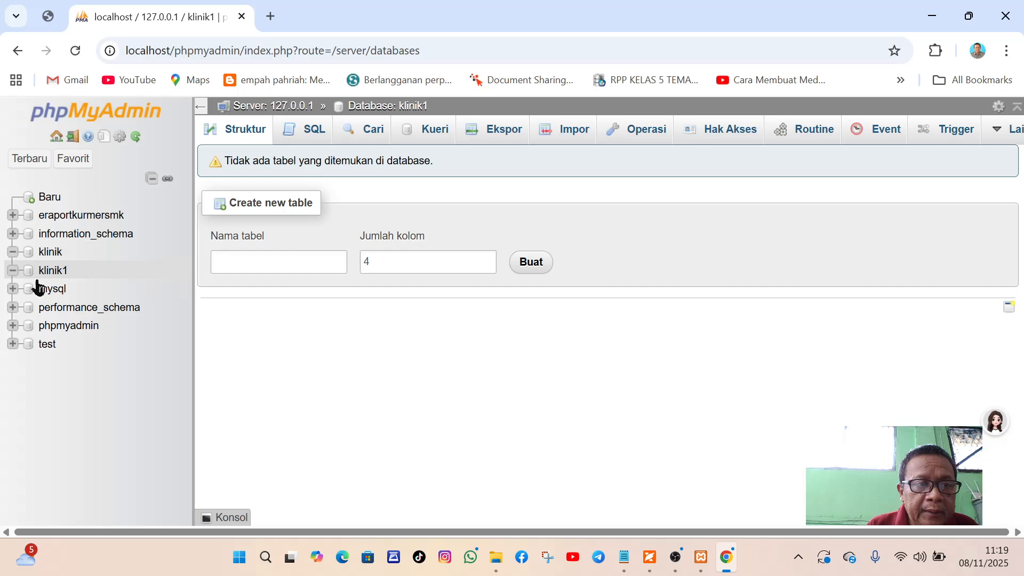
left_click(48, 274)
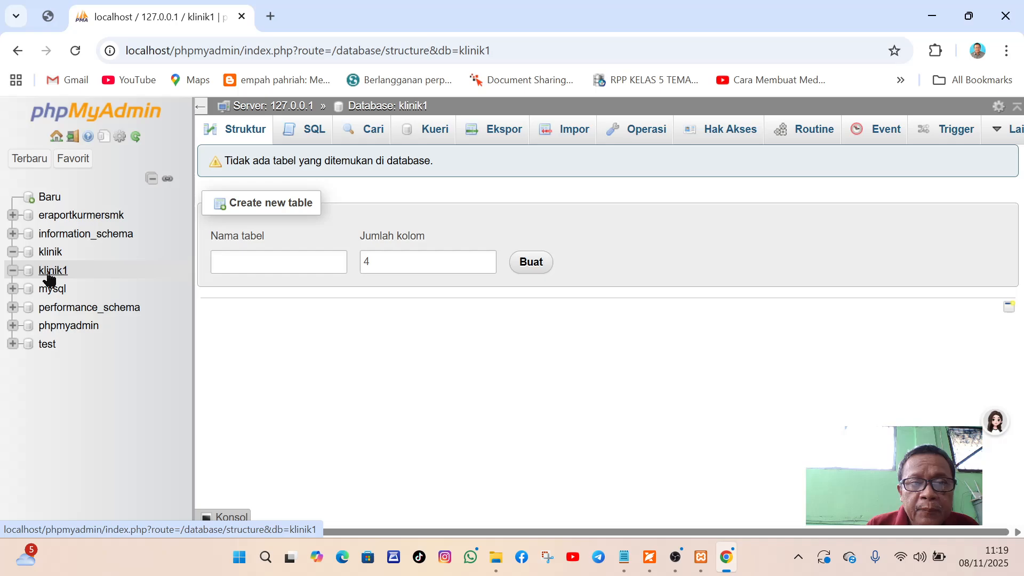
left_click(308, 135)
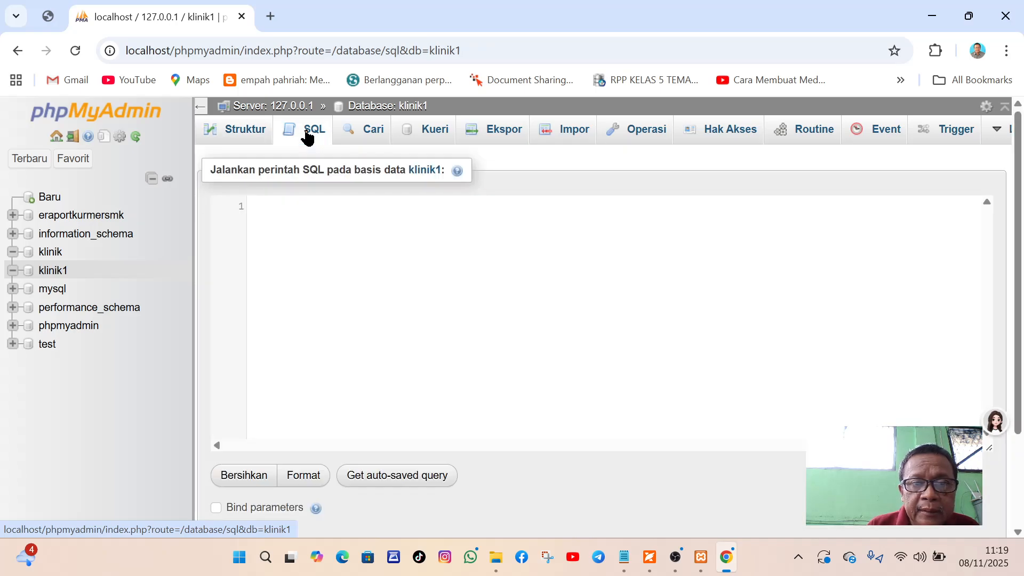
- Switch to Notepad and copy the complete SQL script, from the dokter table through the dokter_admin table
left_click(627, 567)
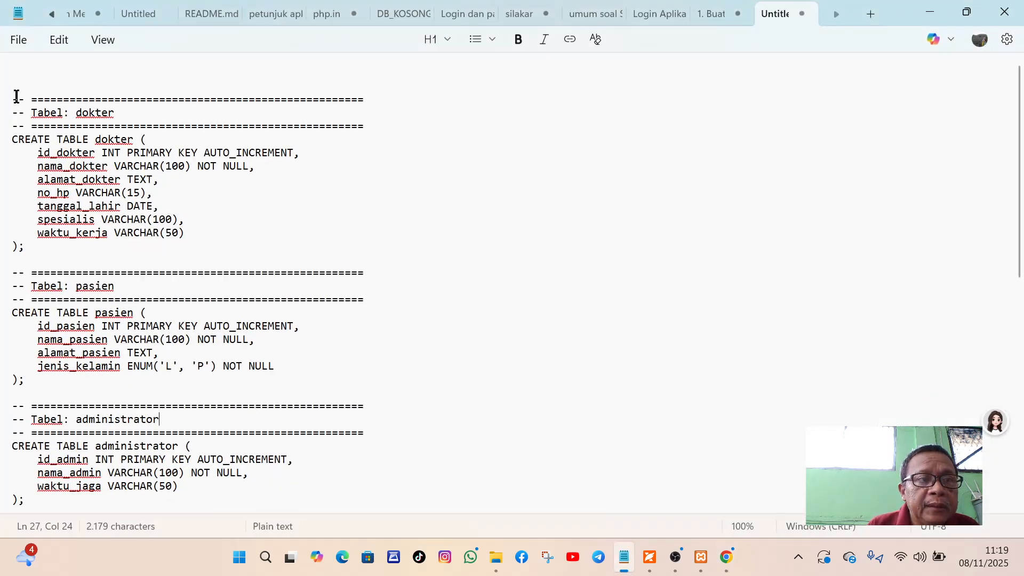
left_click_drag(14, 97, 13, 367)
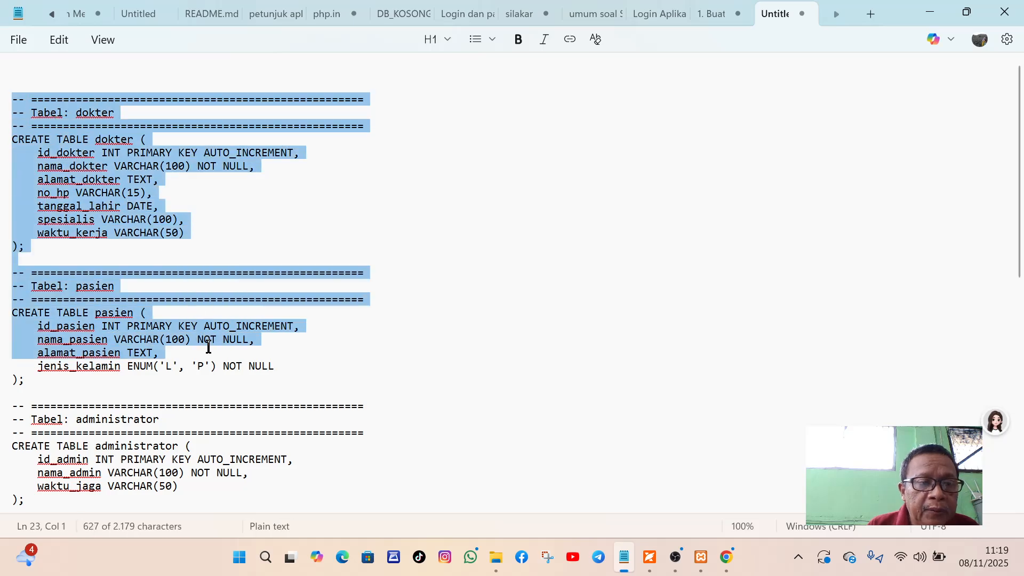
scroll(208, 349, "down", 4)
scroll(208, 348, "down", 8)
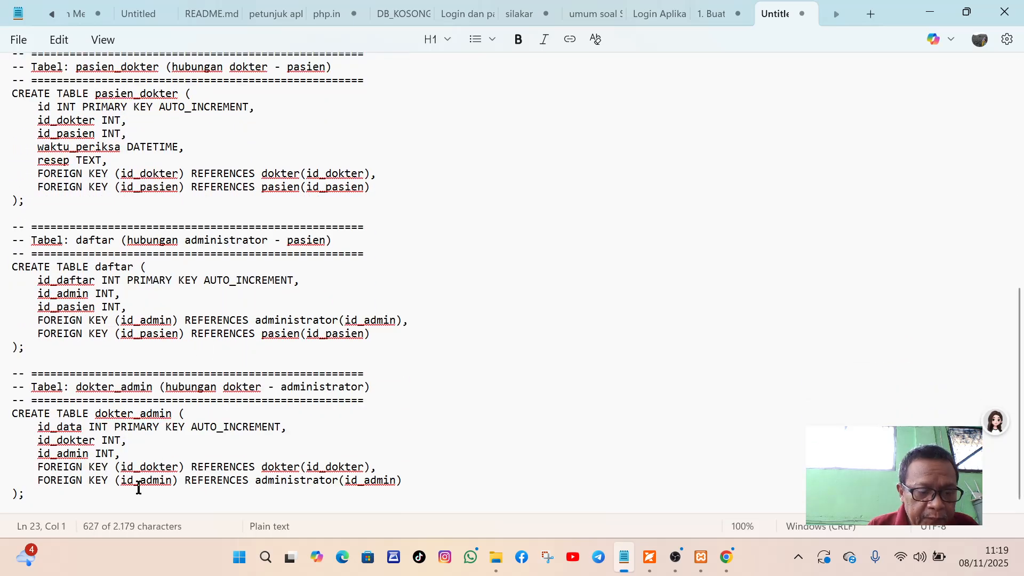
left_click(31, 495, "shift")
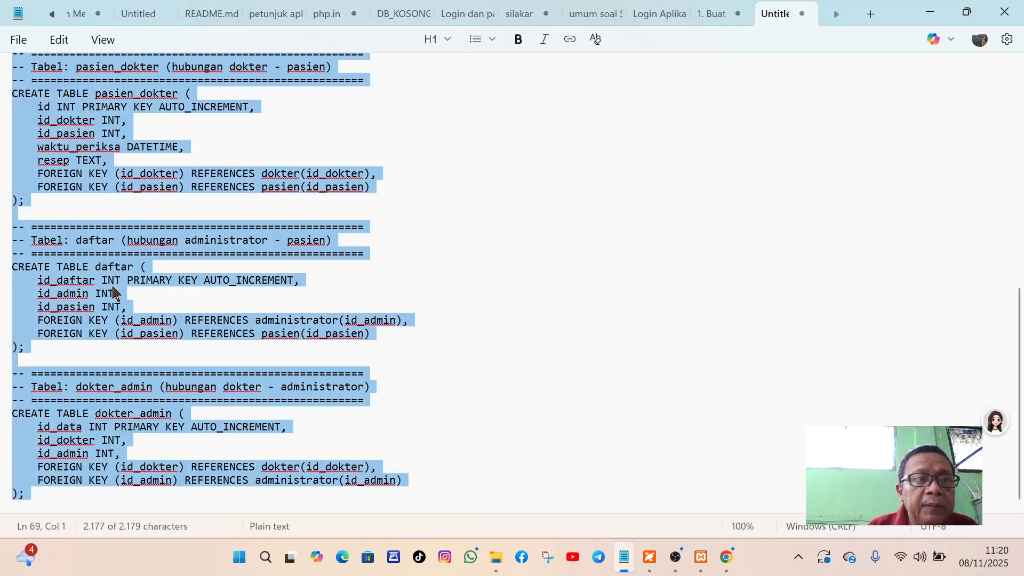
left_click(57, 41)
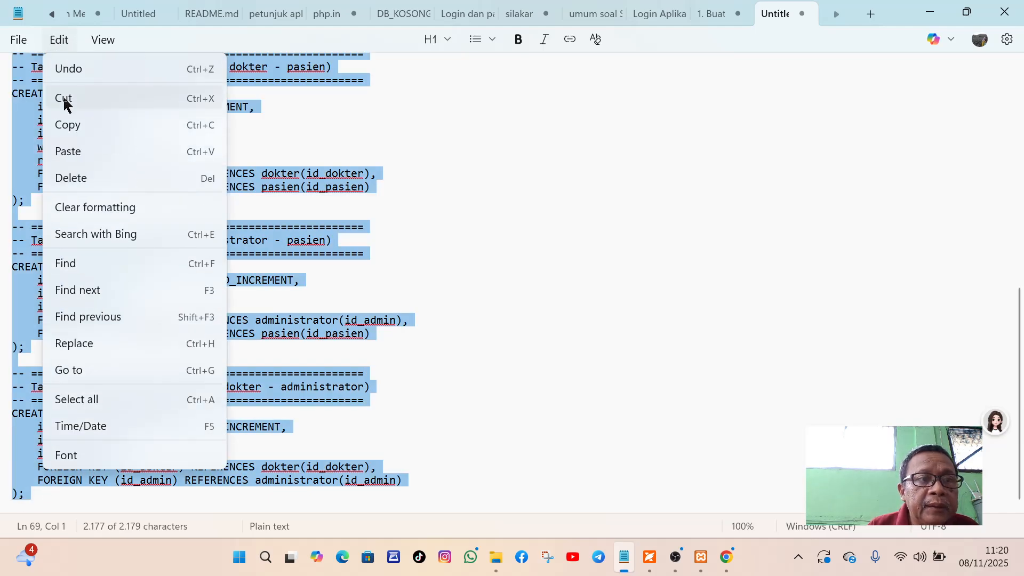
left_click(67, 126)
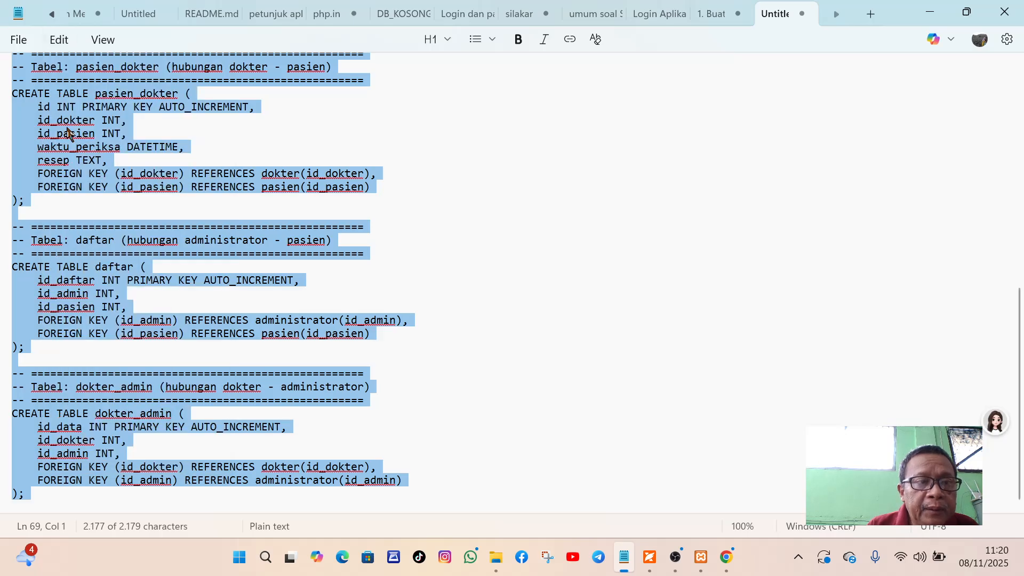
- Switch back to Chrome, paste the script into klinik1's SQL editor and review its CREATE TABLE statements
left_click(728, 559)
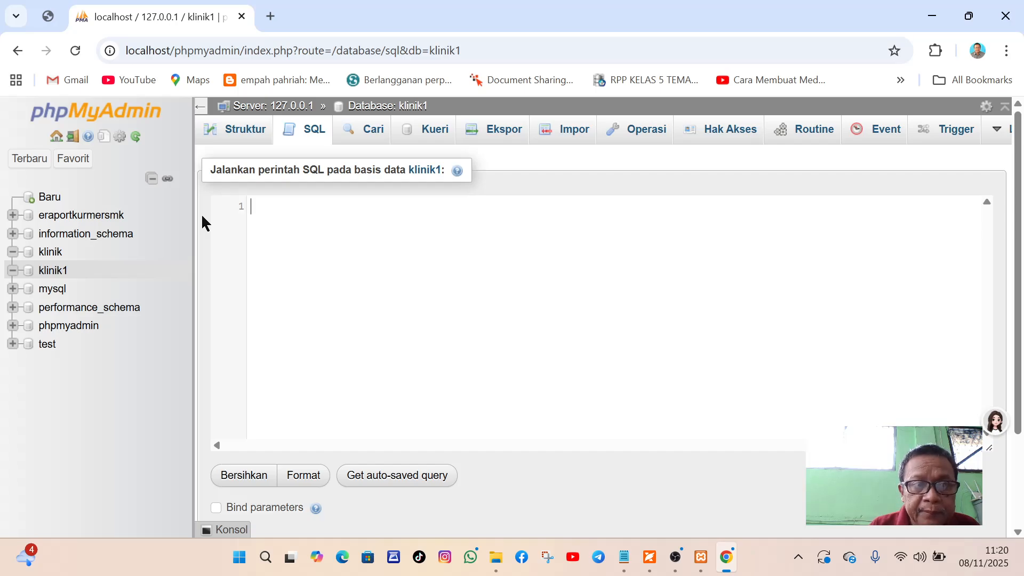
key("ctrl+v")
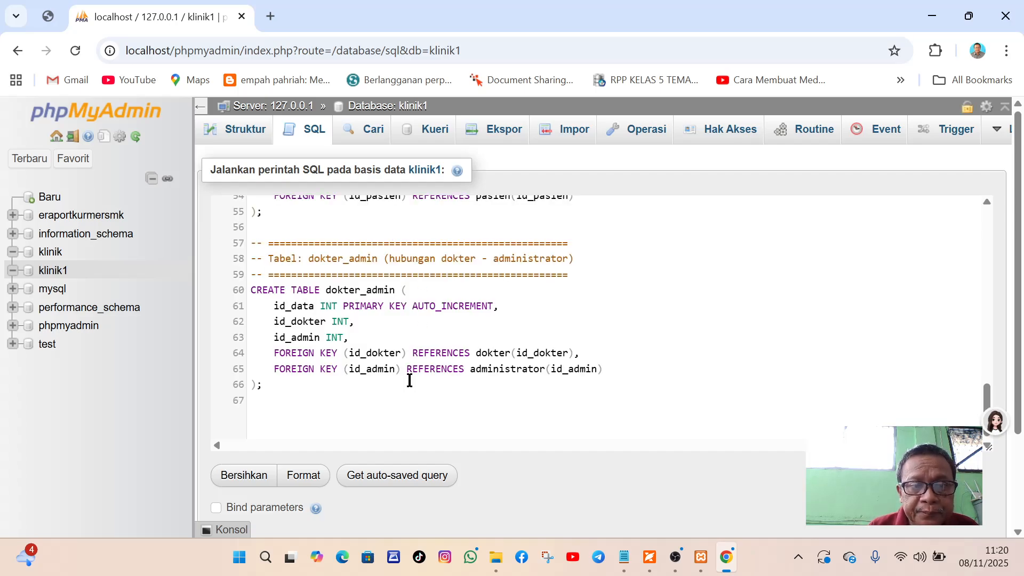
scroll(405, 379, "up", 5)
scroll(405, 378, "up", 5)
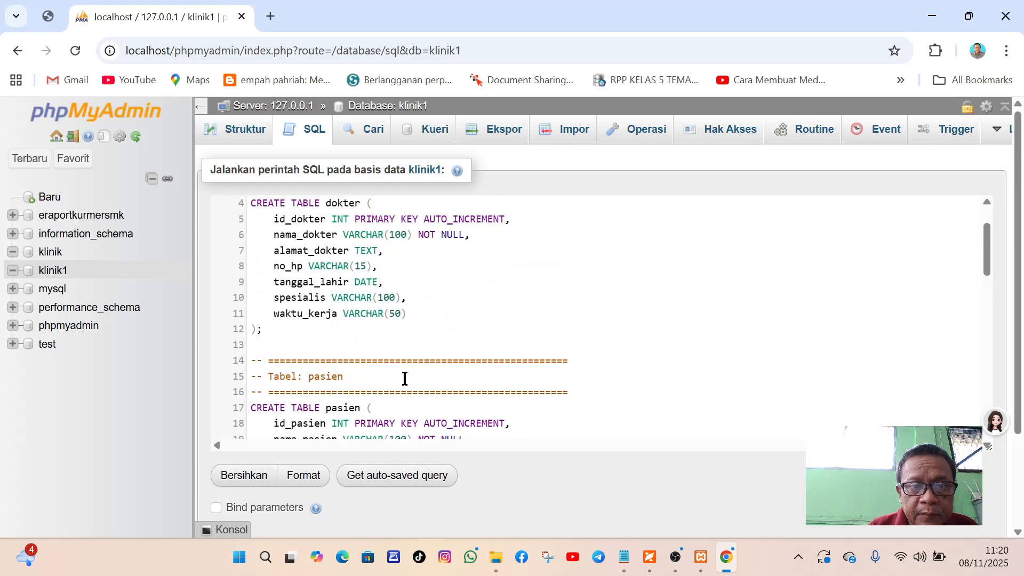
scroll(367, 279, "down", 10)
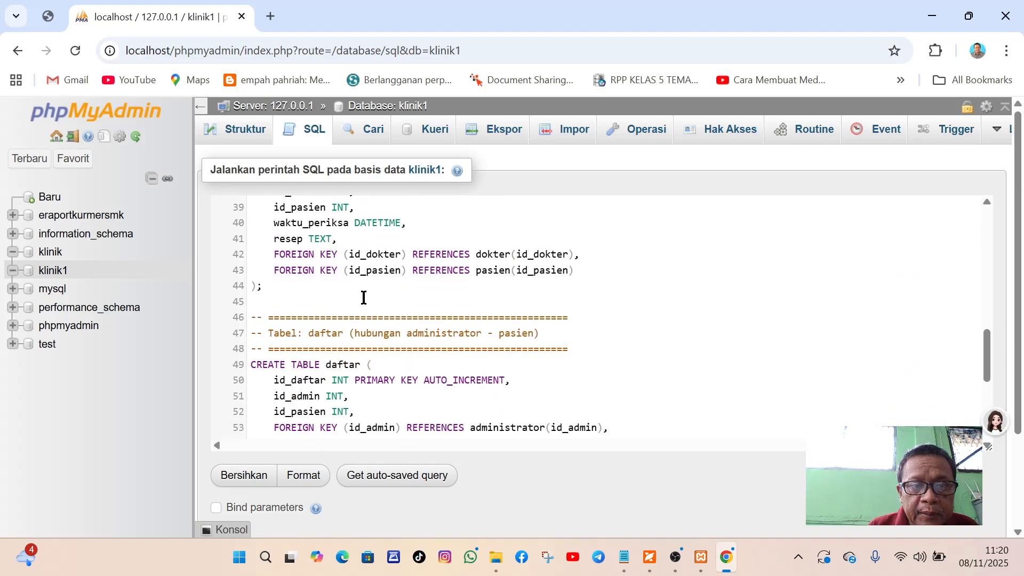
scroll(363, 298, "up", 12)
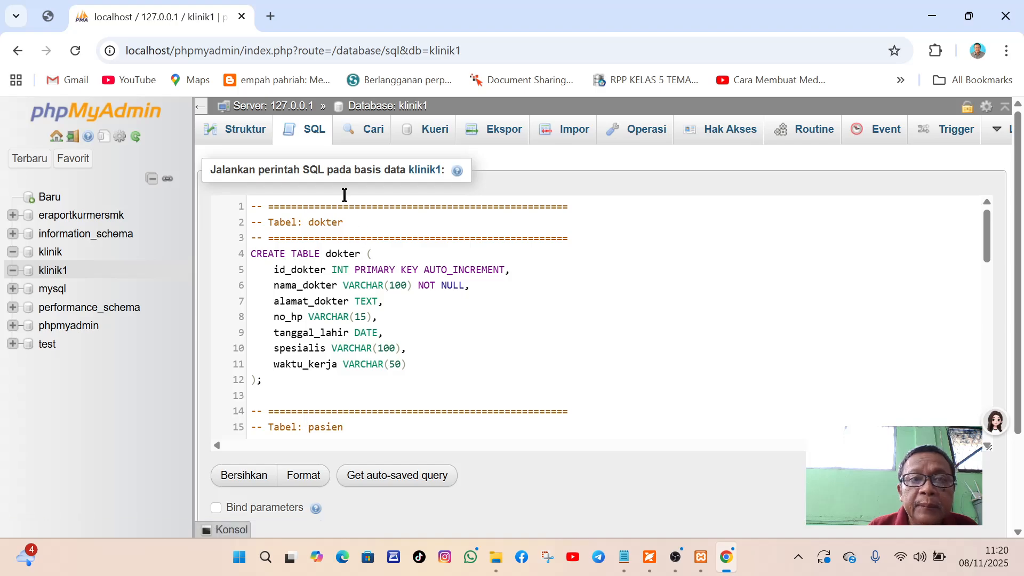
- Run the pasted script on the klinik1 database and look through the result of each statement
scroll(450, 278, "down", 5)
scroll(451, 277, "down", 13)
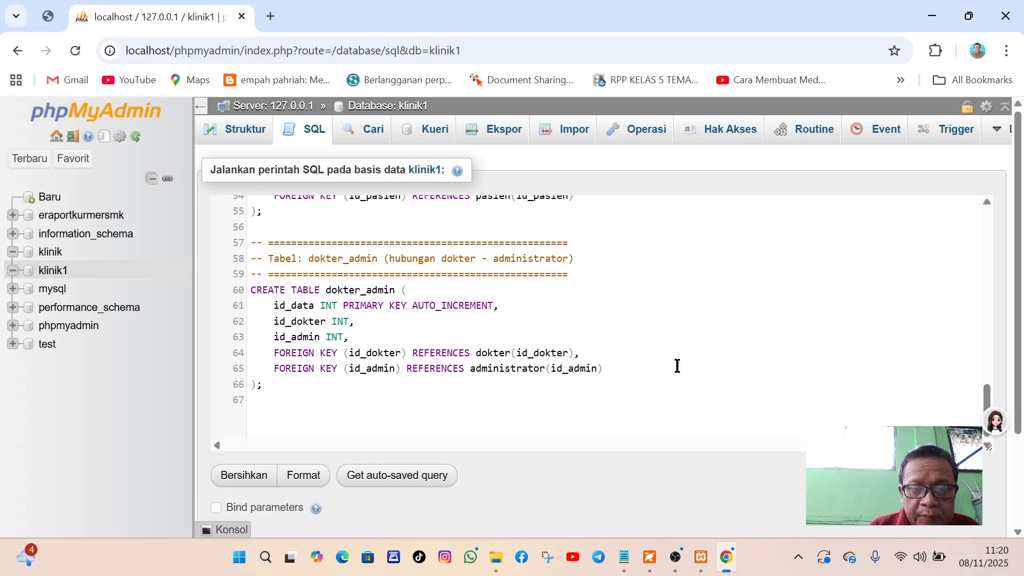
scroll(694, 360, "down", 2)
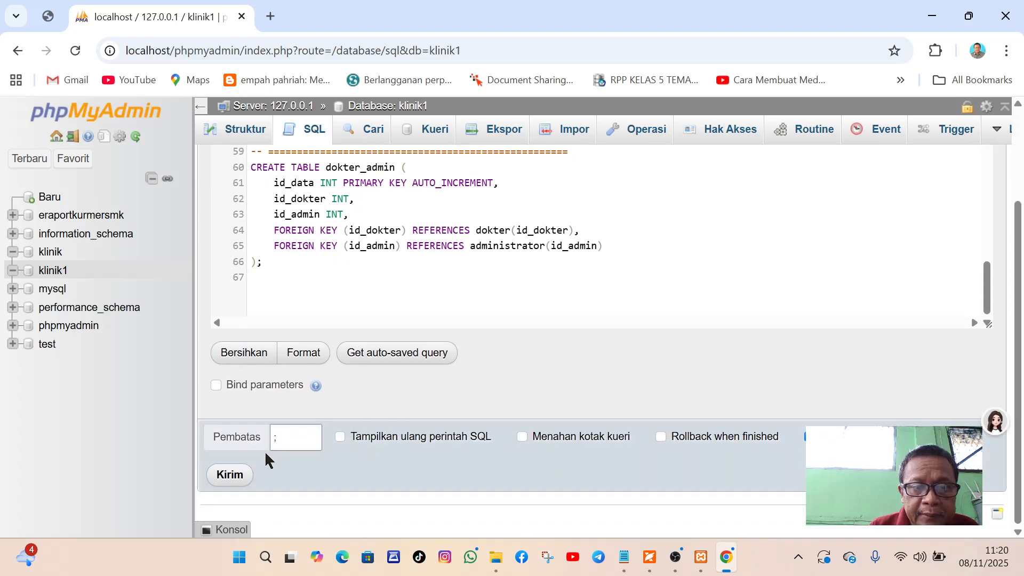
left_click(235, 480)
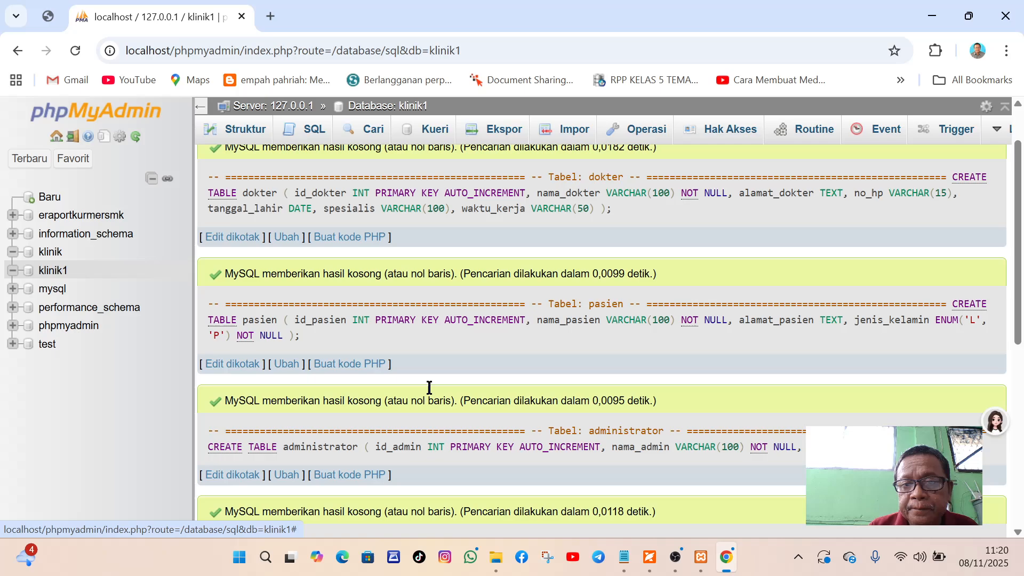
scroll(345, 381, "down", 6)
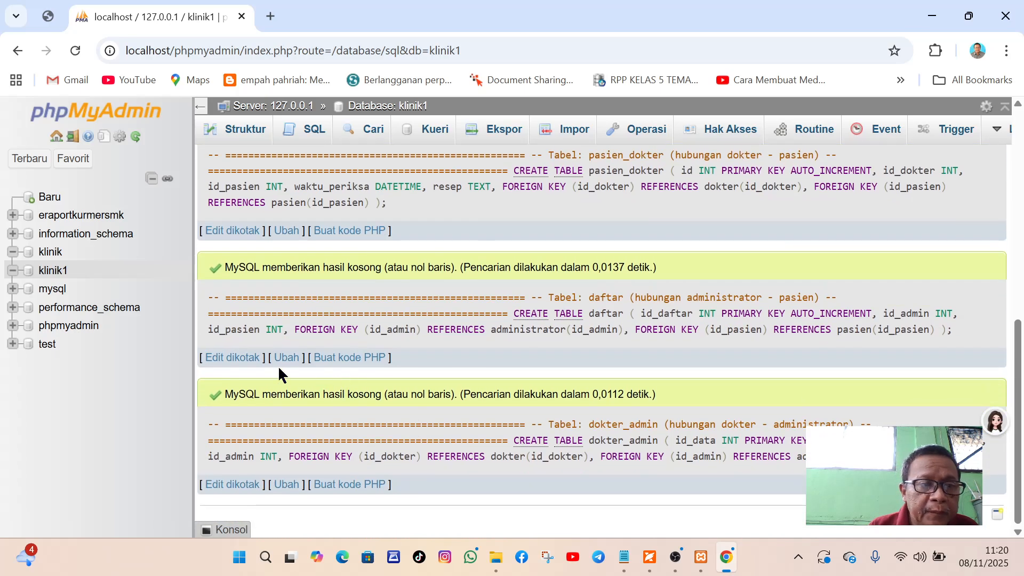
- Show the table list of klinik1 and browse the dokter table to check its columns
left_click(52, 271)
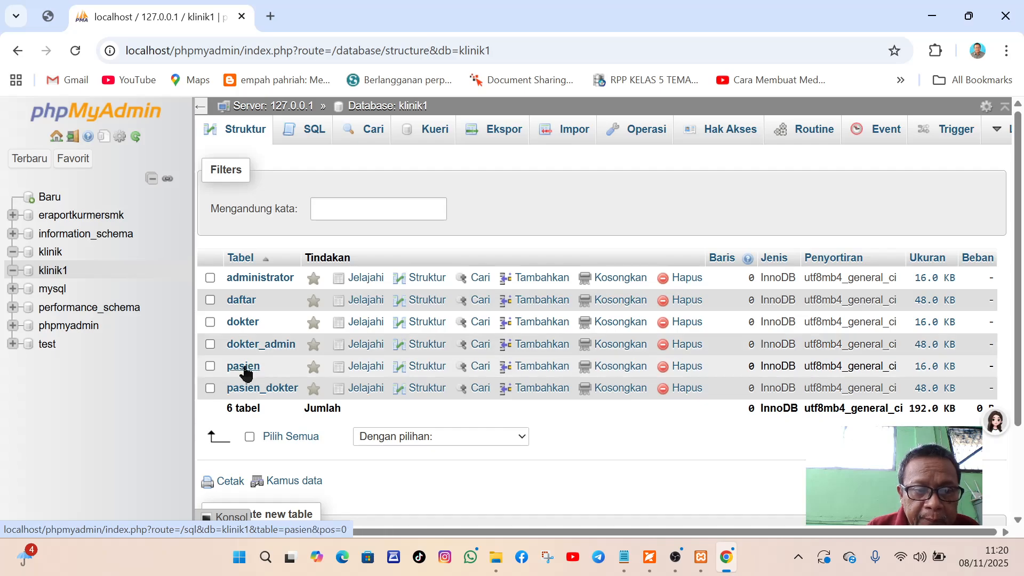
left_click(11, 280)
left_click(64, 273)
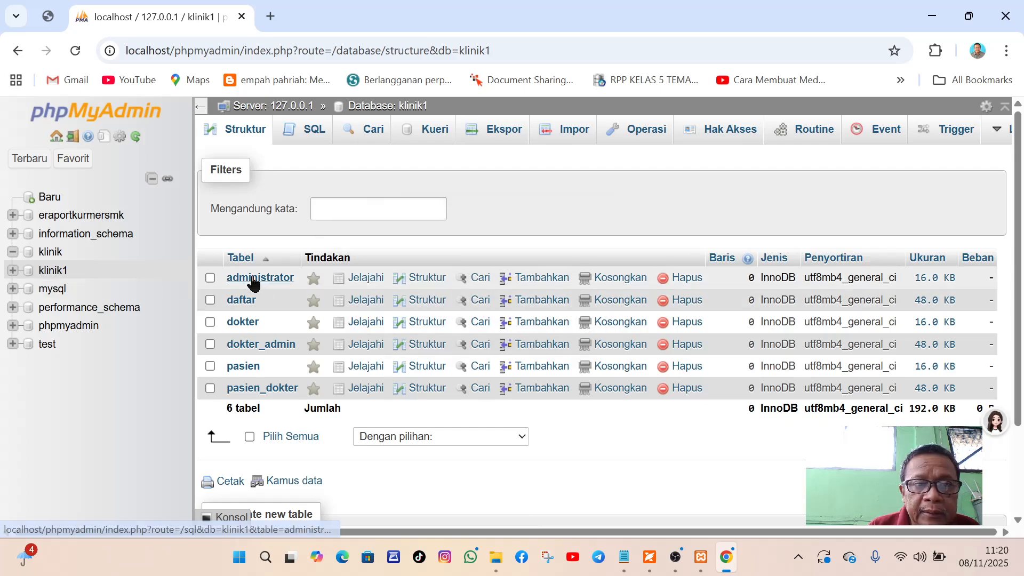
left_click(247, 323)
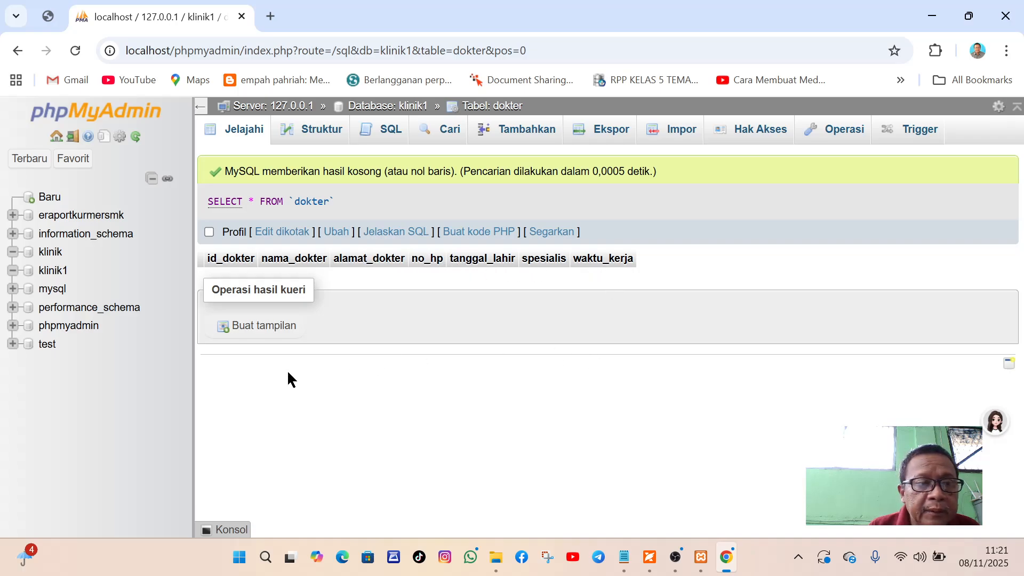
- Browse the pasien and daftar tables of klinik1 in turn to check their columns
left_click(52, 270)
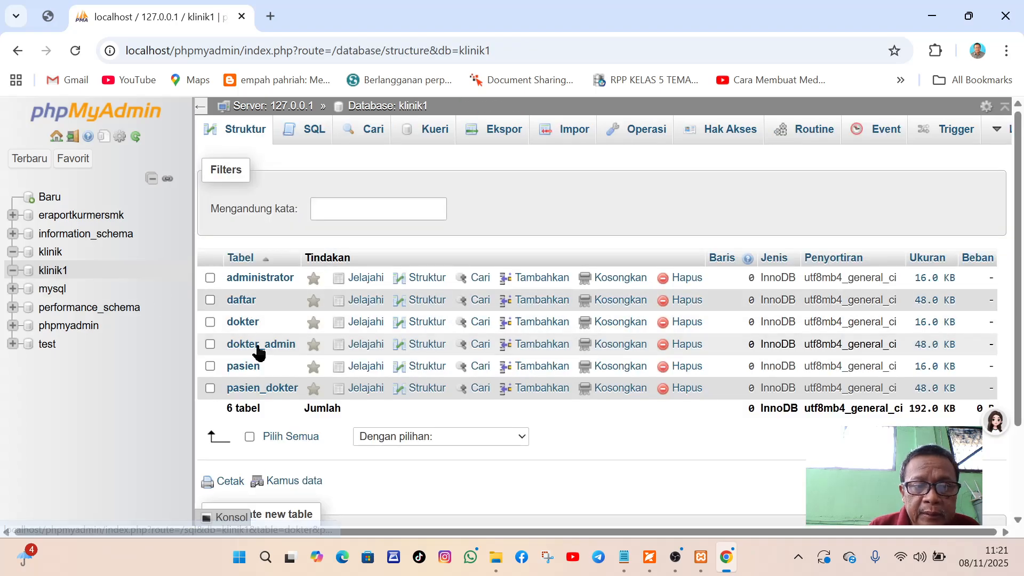
left_click(246, 367)
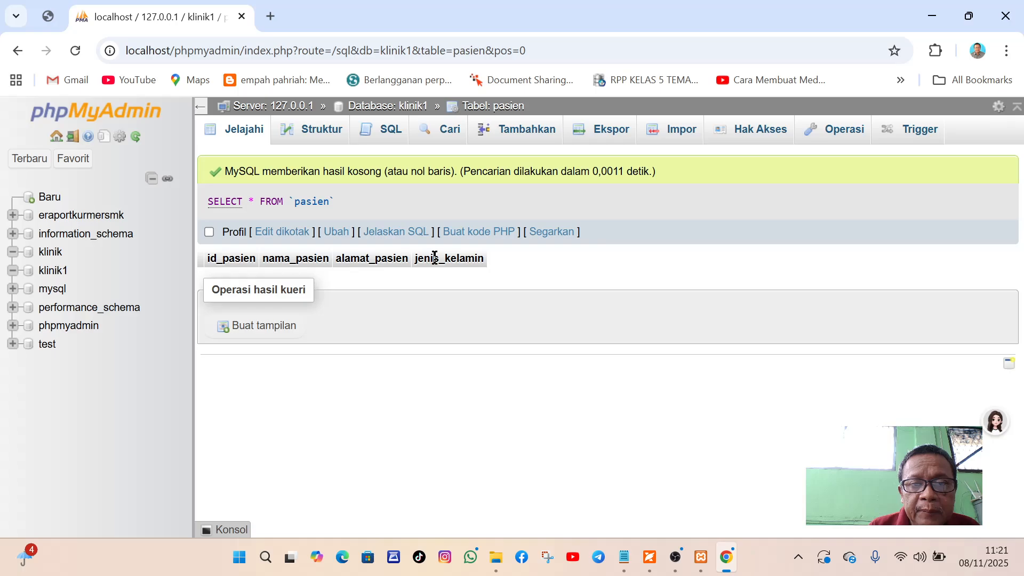
left_click(54, 272)
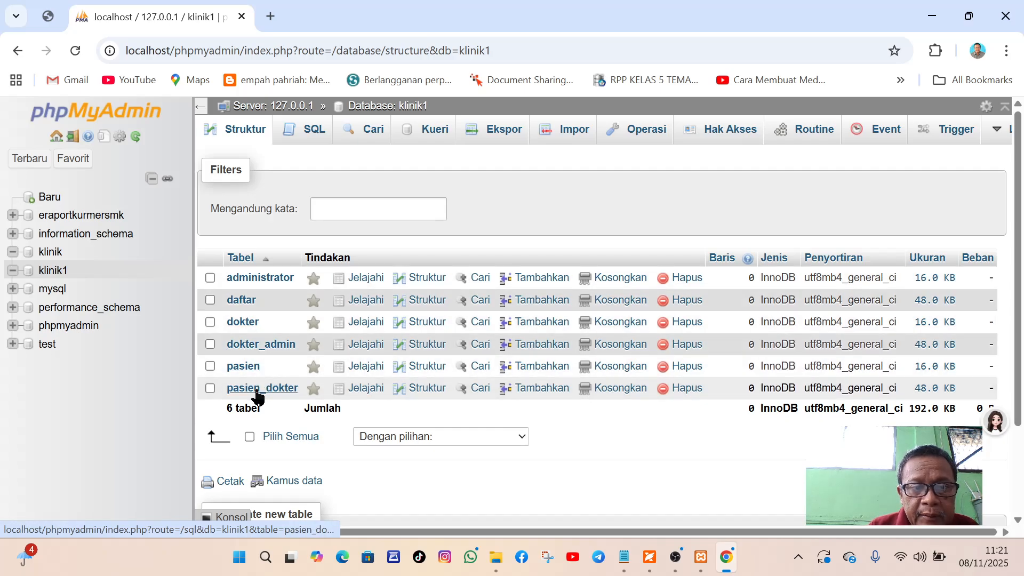
left_click(240, 299)
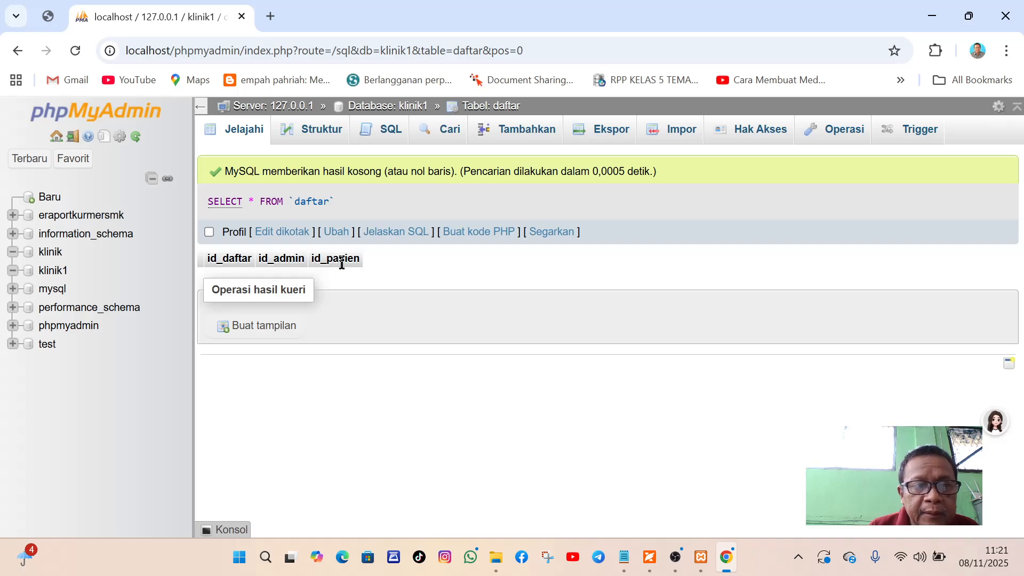
- Return to klinik1's table list, compare it with the SQL script in Notepad and switch back to Chrome
left_click(56, 275)
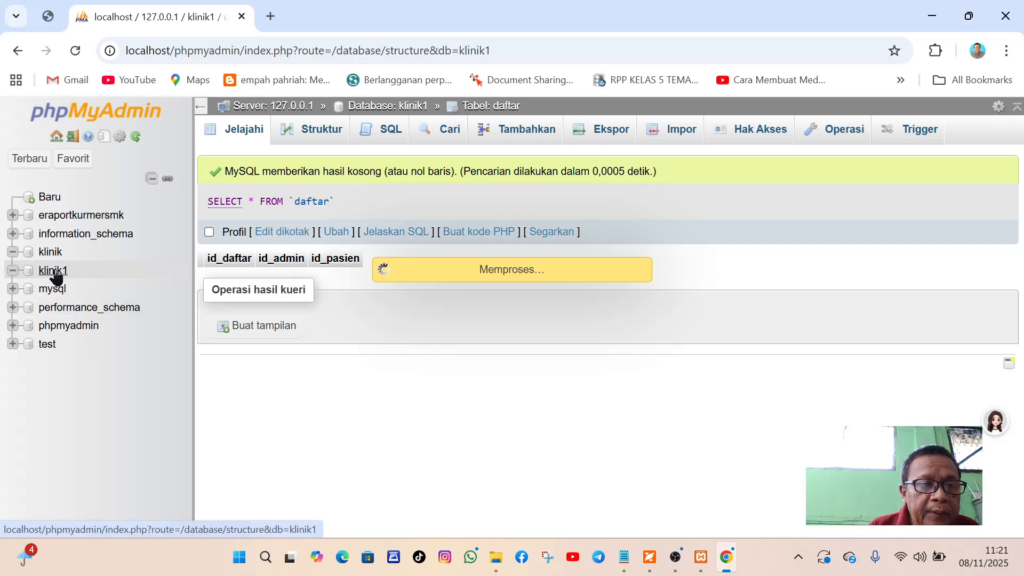
scroll(249, 263, "down", 1)
scroll(248, 263, "down", 1)
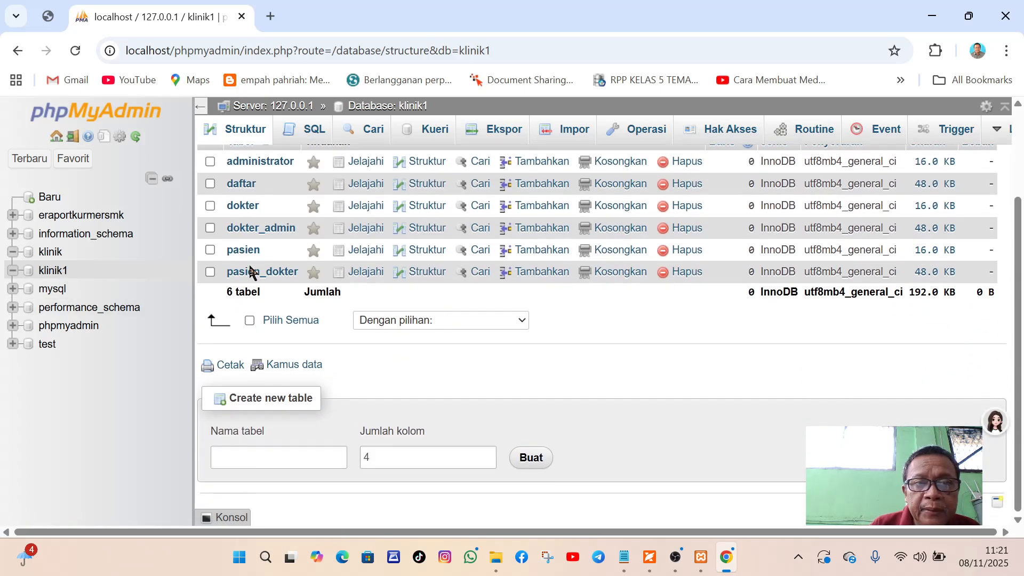
scroll(248, 264, "up", 2)
scroll(249, 264, "down", 2)
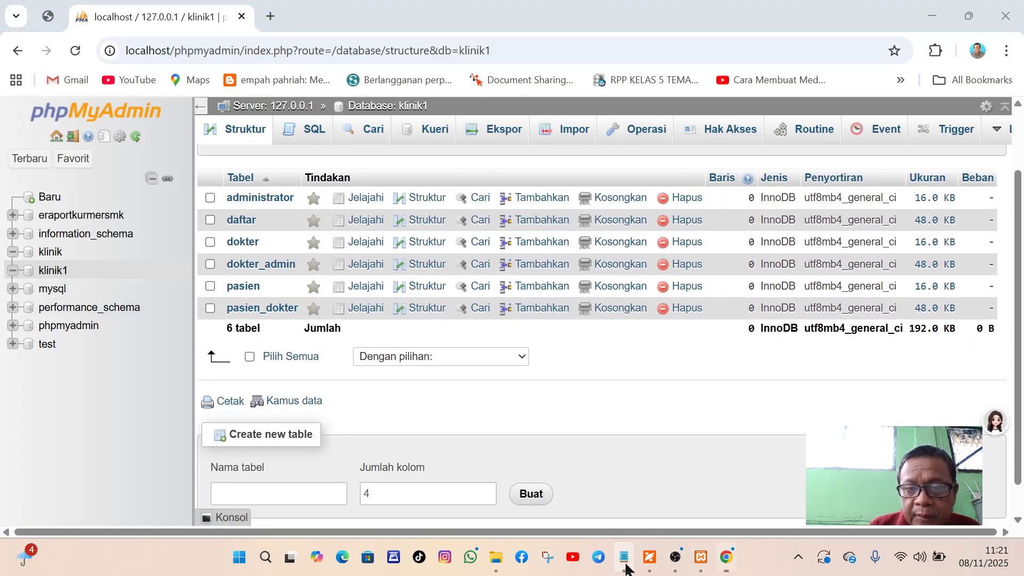
left_click(624, 557)
scroll(230, 211, "up", 10)
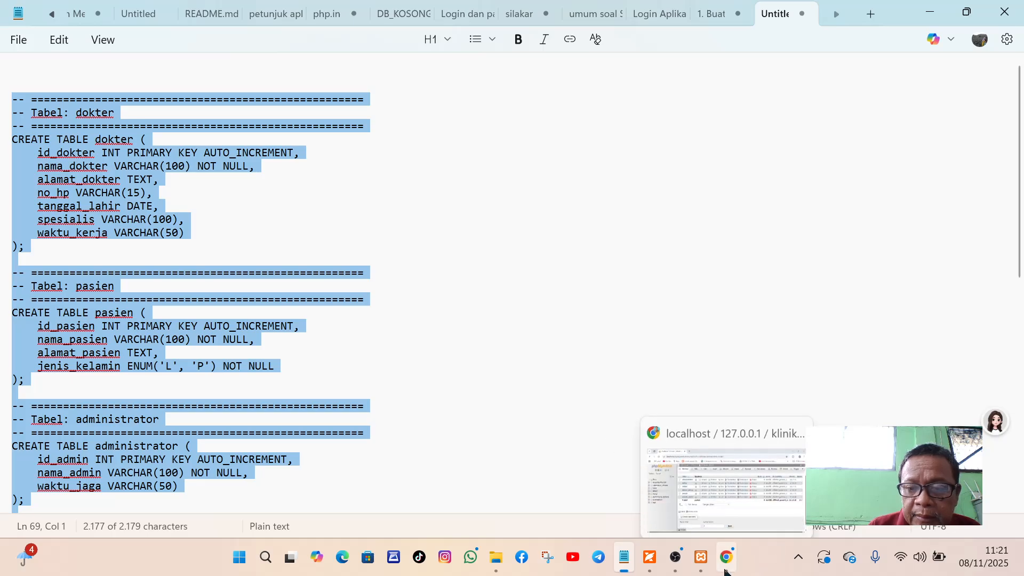
left_click(724, 568)
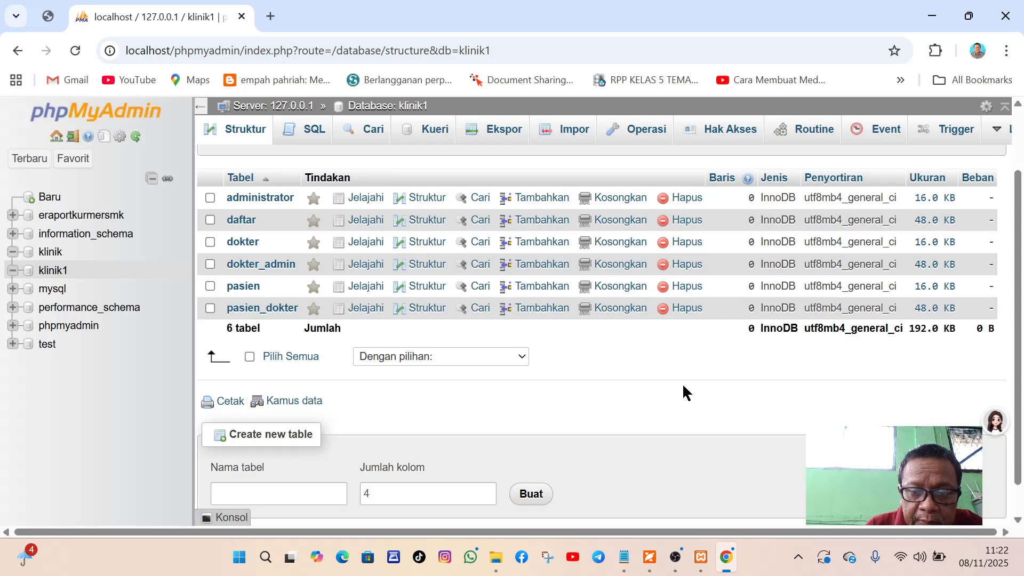
left_click(676, 557)
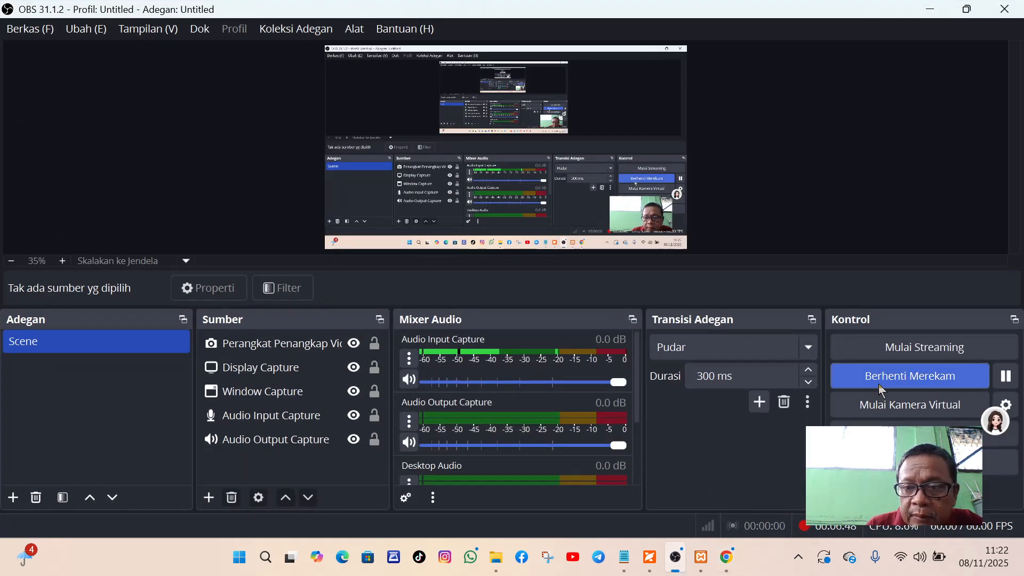